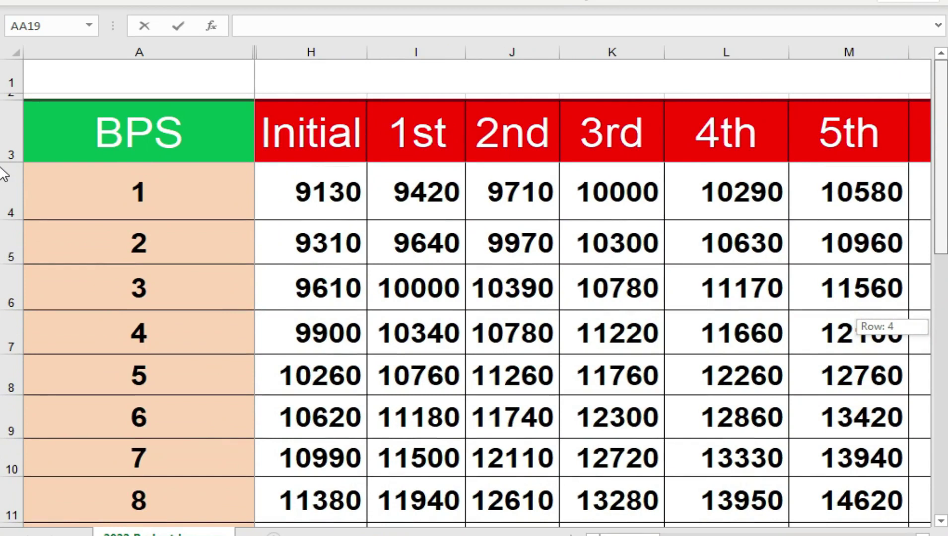
{"action": "left_click_drag", "start_coordinate": [2, 174], "coordinate": [847, 388]}
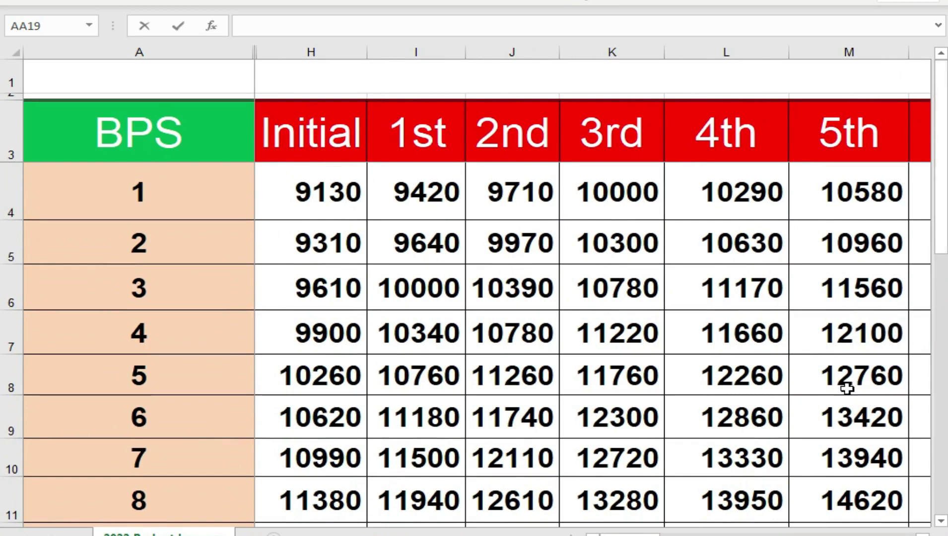
{"action": "left_click_drag", "start_coordinate": [620, 534], "coordinate": [634, 533]}
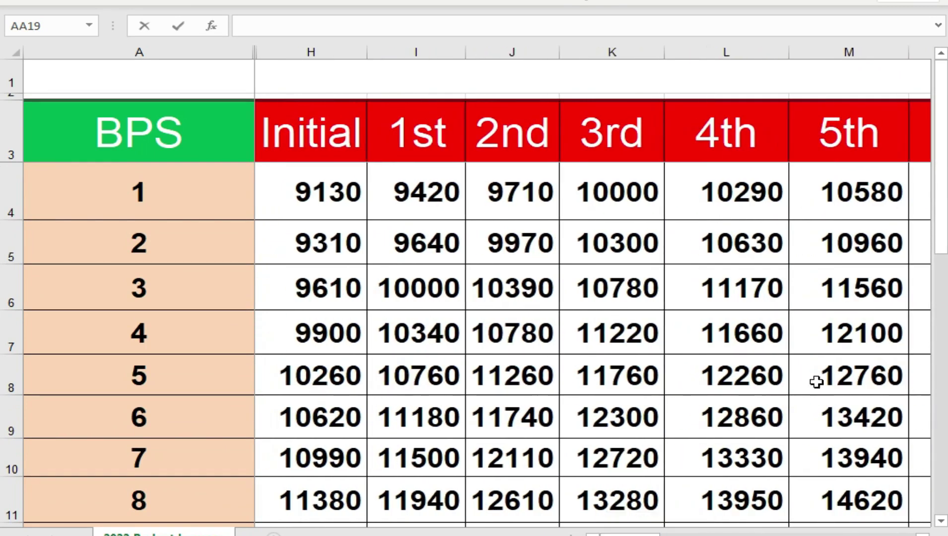
{"action": "left_click_drag", "start_coordinate": [936, 144], "coordinate": [937, 384]}
{"action": "left_click_drag", "start_coordinate": [4, 426], "coordinate": [5, 169]}
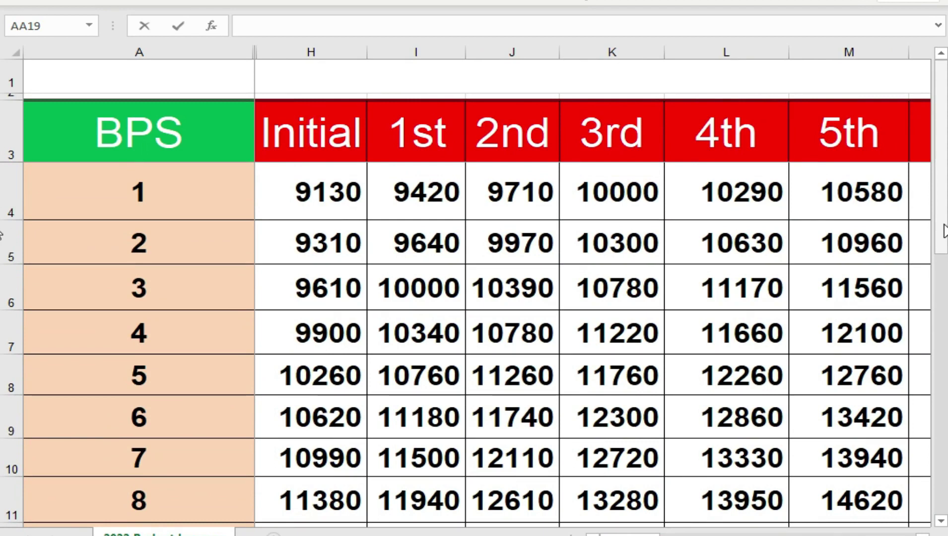
- Go through the pay grades in the BPS column, from its header cell down to grade 11
{"action": "left_click", "coordinate": [183, 121]}
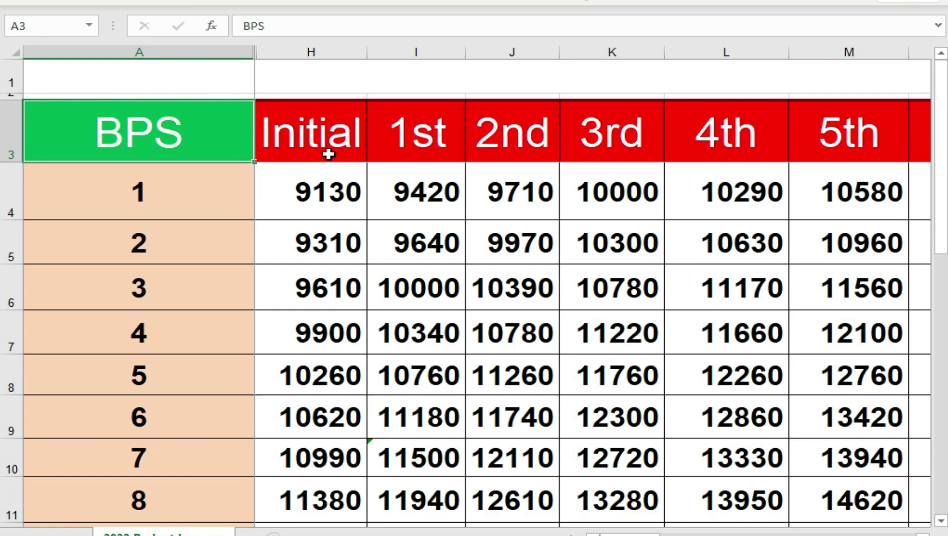
{"action": "key", "text": "Down"}
{"action": "key", "text": "Down"}
{"action": "key", "text": "Down"}
{"action": "key", "text": "Down"}
{"action": "key", "text": "Down"}
{"action": "key", "text": "Down"}
{"action": "key", "text": "Down"}
{"action": "key", "text": "Down"}
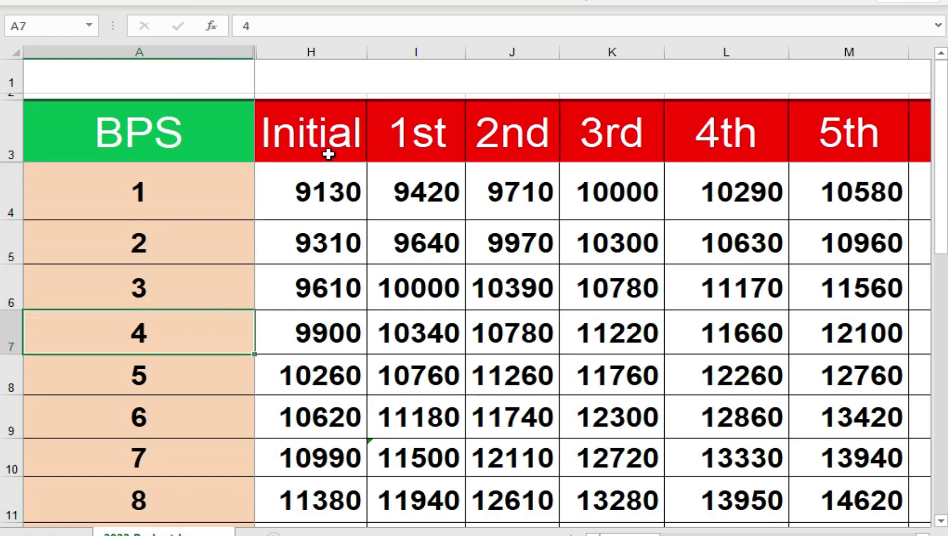
{"action": "key", "text": "Down"}
{"action": "key", "text": "Down"}
{"action": "key", "text": "Down"}
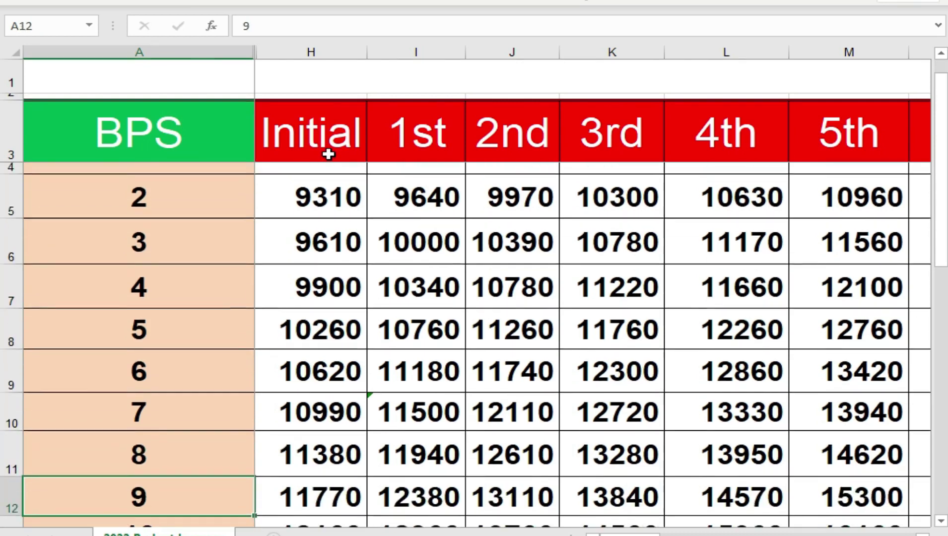
{"action": "scroll", "coordinate": [328, 154], "scroll_direction": "down", "scroll_amount": 3}
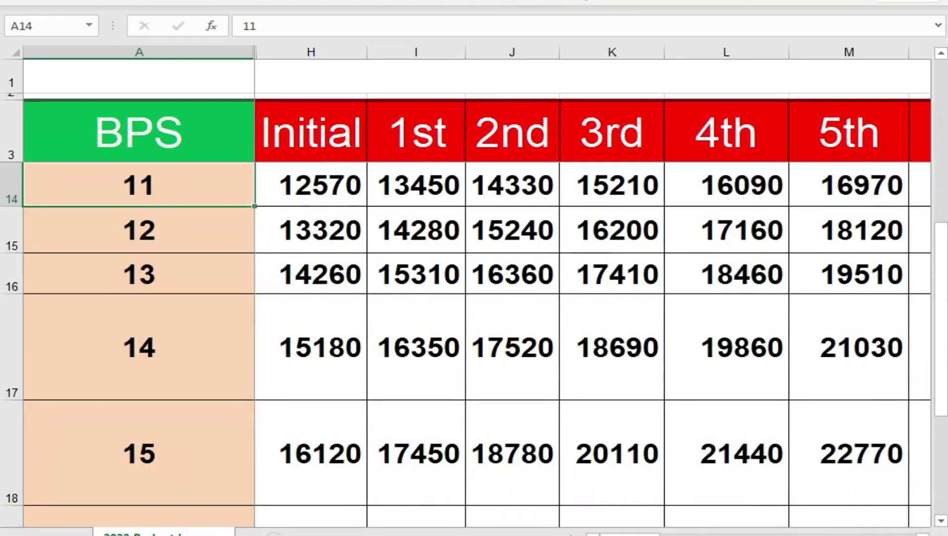
- Examine the BPS 14 pay amounts and their formulas from the Initial stage through the 10th stage
{"action": "left_click", "coordinate": [153, 339]}
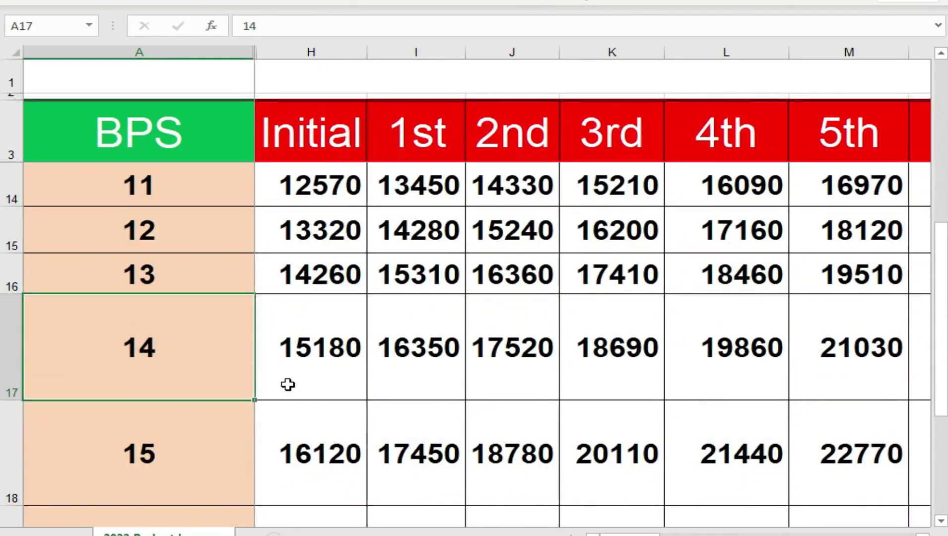
{"action": "left_click", "coordinate": [941, 521]}
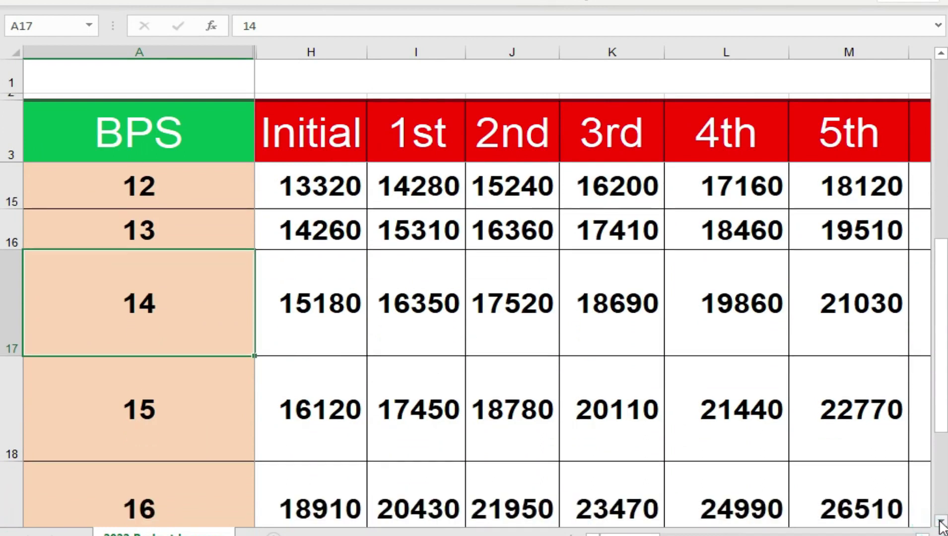
{"action": "left_click", "coordinate": [327, 332]}
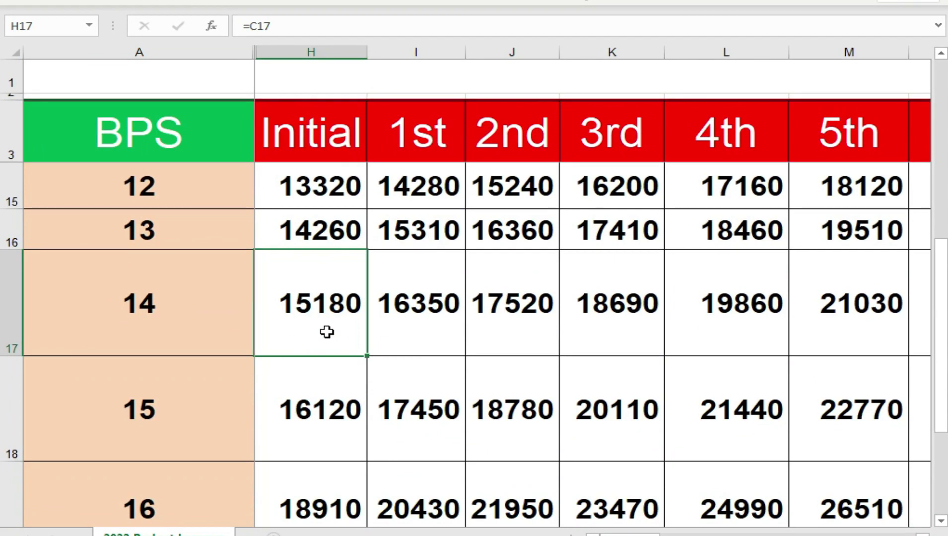
{"action": "left_click", "coordinate": [383, 326]}
{"action": "left_click", "coordinate": [479, 322]}
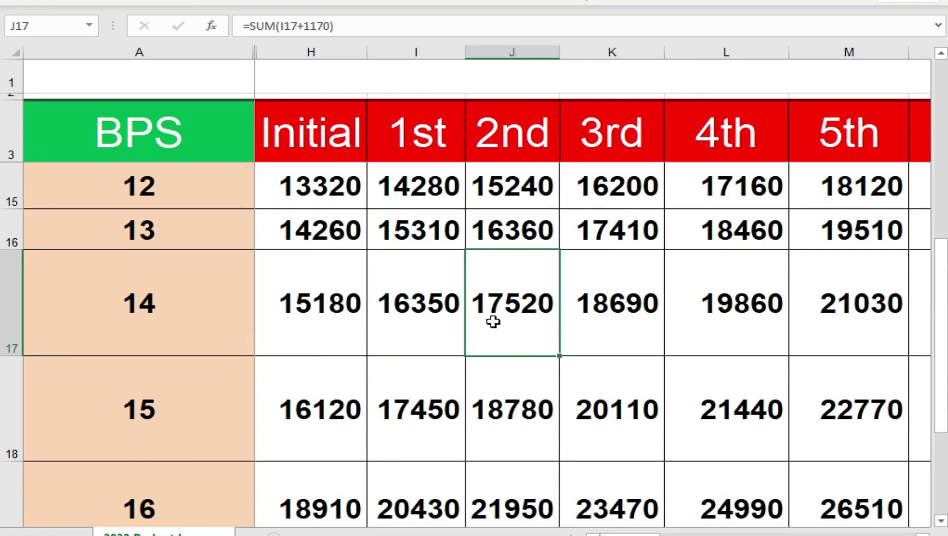
{"action": "left_click", "coordinate": [567, 322]}
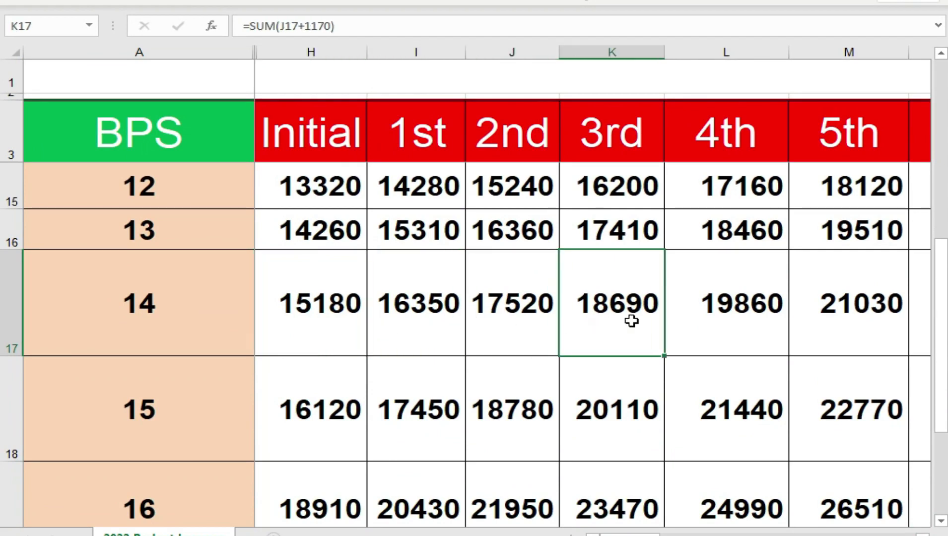
{"action": "left_click", "coordinate": [699, 323]}
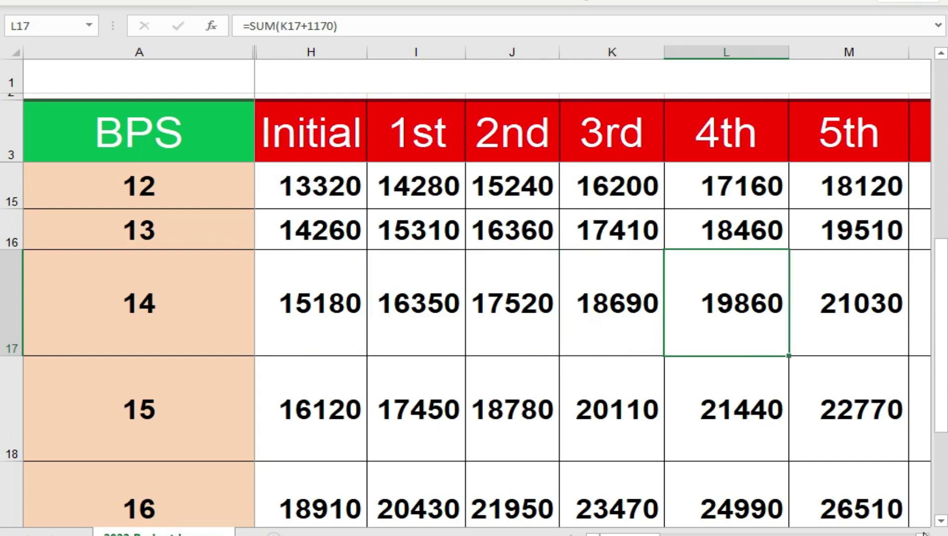
{"action": "scroll", "coordinate": [920, 529], "scroll_direction": "right", "scroll_amount": 2}
{"action": "left_click", "coordinate": [652, 322]}
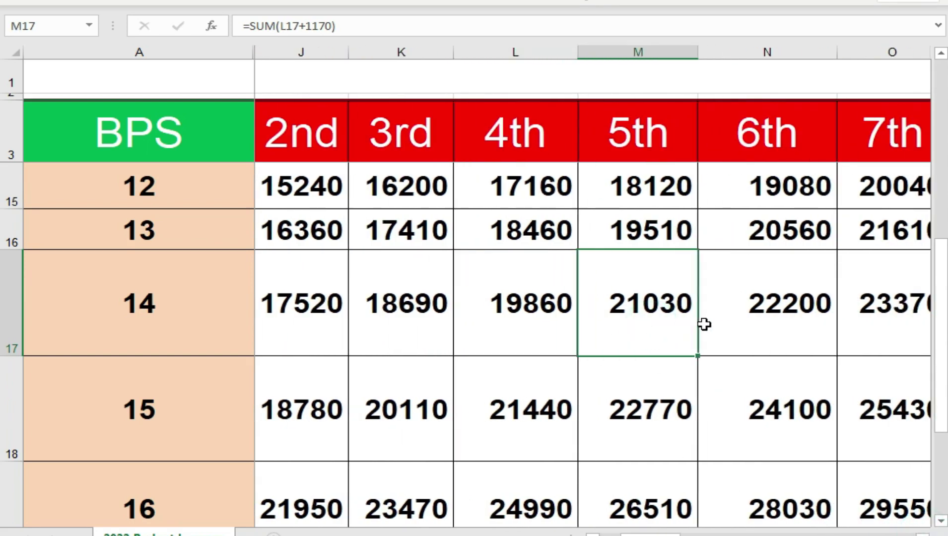
{"action": "left_click", "coordinate": [743, 324]}
{"action": "scroll", "coordinate": [920, 529], "scroll_direction": "right", "scroll_amount": 3}
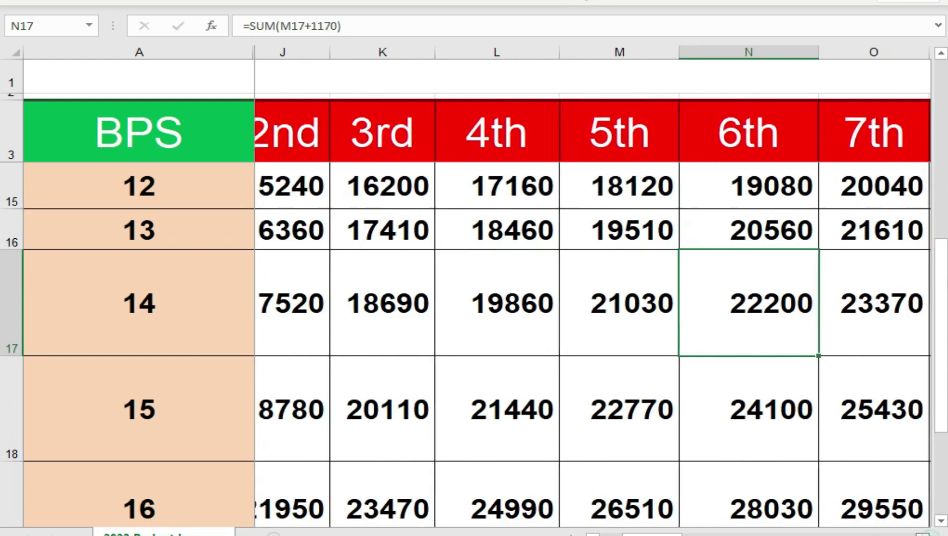
{"action": "left_click", "coordinate": [616, 328]}
{"action": "left_click", "coordinate": [659, 329]}
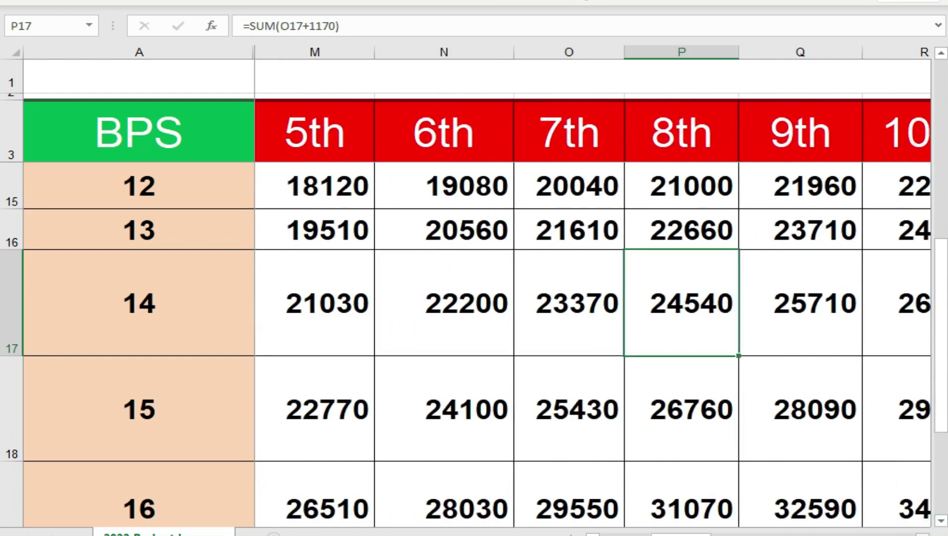
{"action": "left_click", "coordinate": [923, 532]}
{"action": "left_click", "coordinate": [762, 313]}
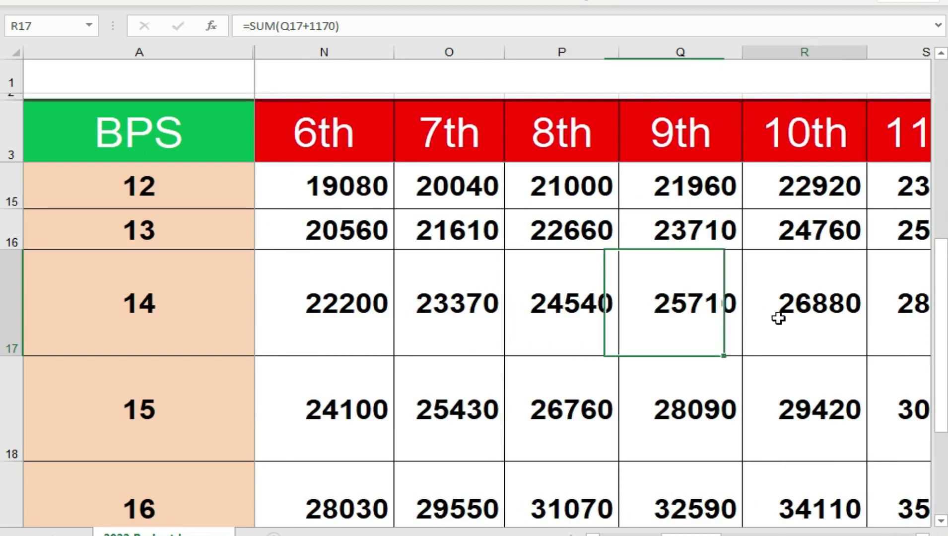
- Examine the BPS 14 pay amounts and their formulas from the 11th stage through the 20th stage
{"action": "left_click", "coordinate": [923, 532]}
{"action": "left_click", "coordinate": [923, 532]}
{"action": "left_click", "coordinate": [923, 532]}
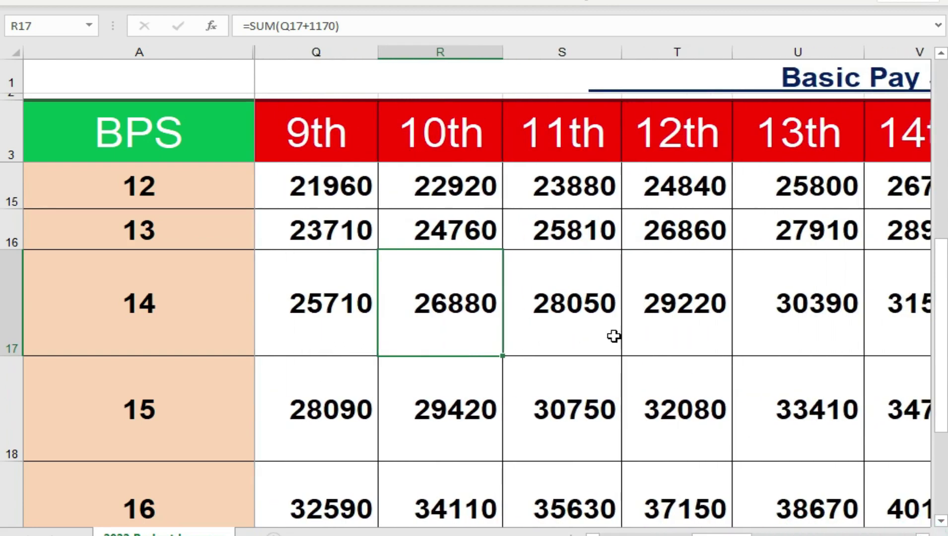
{"action": "left_click", "coordinate": [602, 329]}
{"action": "left_click", "coordinate": [658, 329]}
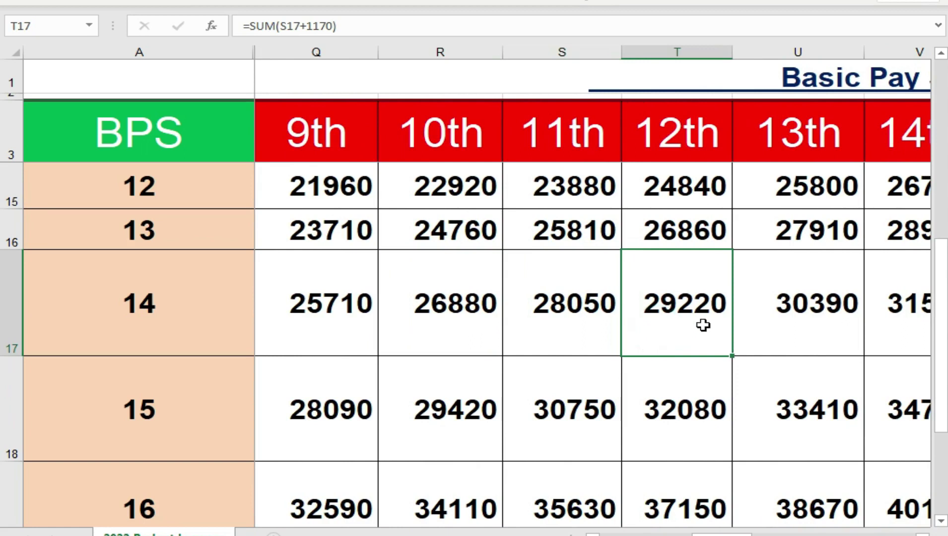
{"action": "left_click", "coordinate": [773, 332]}
{"action": "key", "text": "Right"}
{"action": "scroll", "coordinate": [744, 327], "scroll_direction": "right", "scroll_amount": 3}
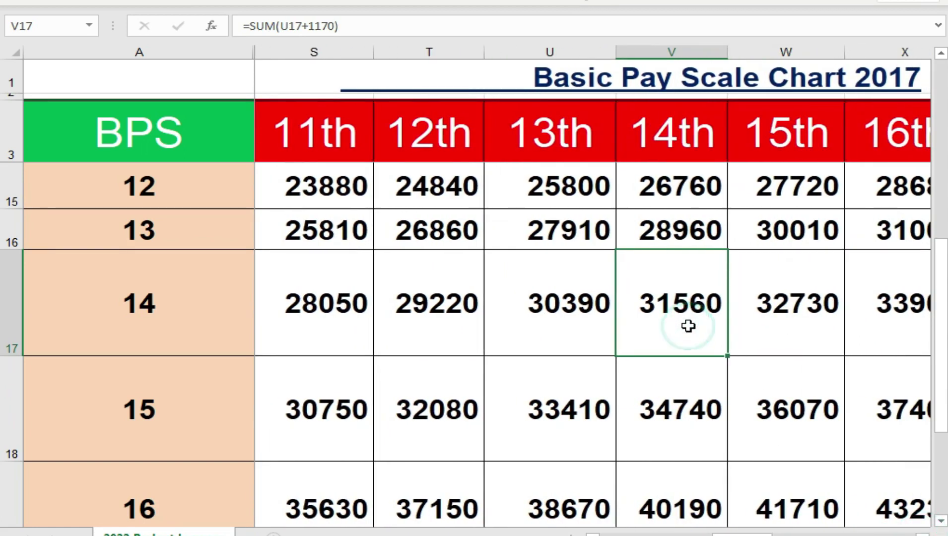
{"action": "left_click", "coordinate": [774, 332]}
{"action": "key", "text": "Right"}
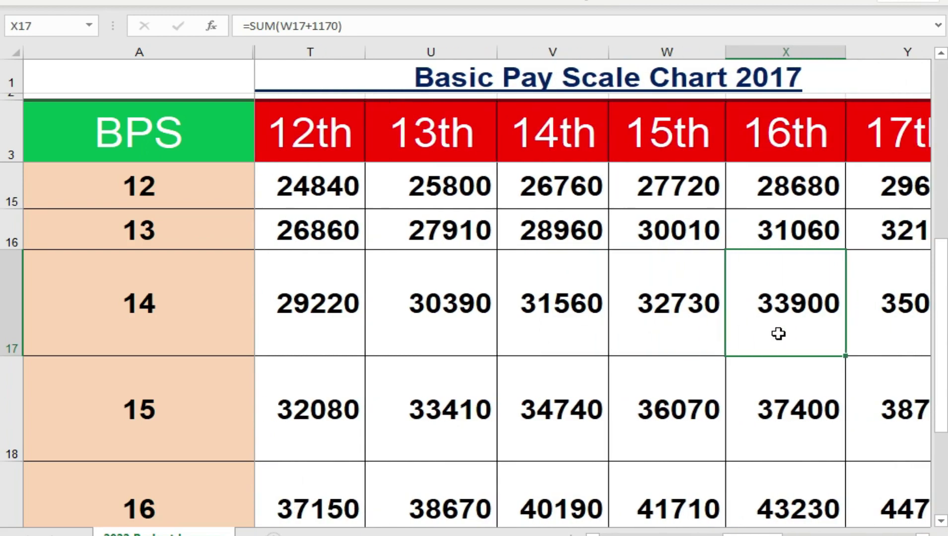
{"action": "key", "text": "Right"}
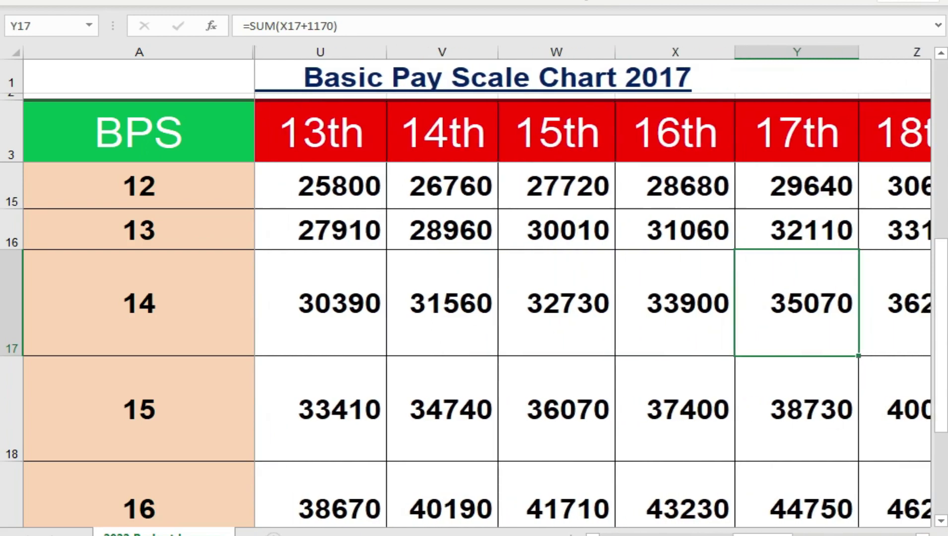
{"action": "scroll", "coordinate": [831, 508], "scroll_direction": "right", "scroll_amount": 2}
{"action": "left_click", "coordinate": [686, 352]}
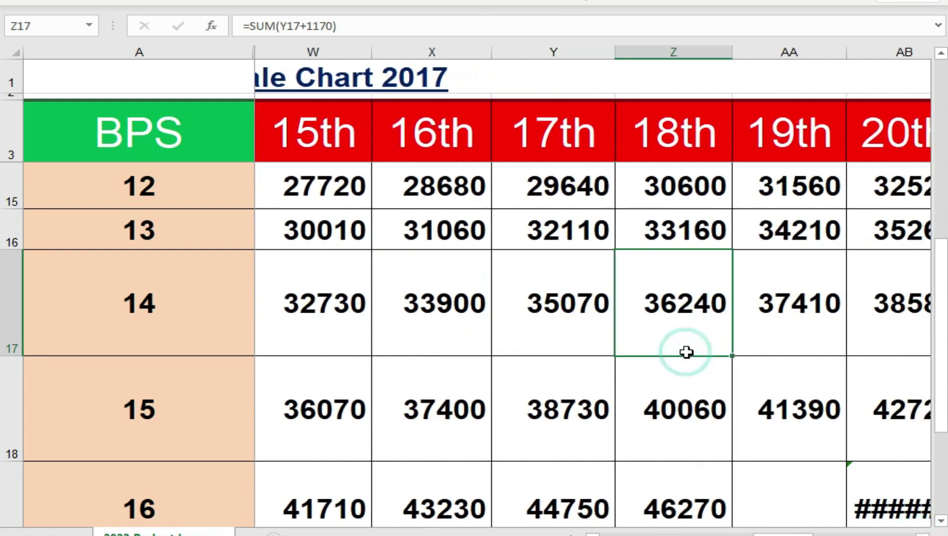
{"action": "key", "text": "Right"}
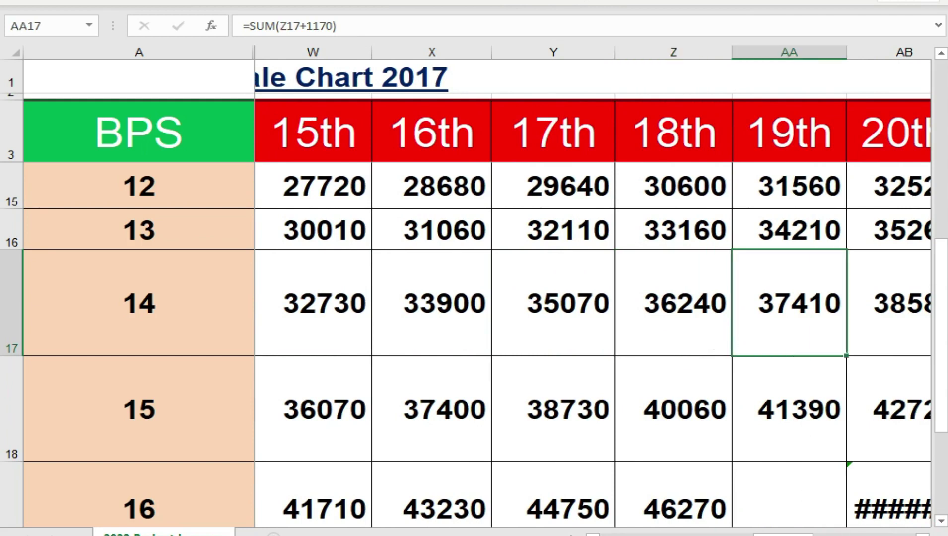
{"action": "scroll", "coordinate": [755, 351], "scroll_direction": "right", "scroll_amount": 1}
{"action": "left_click", "coordinate": [777, 328]}
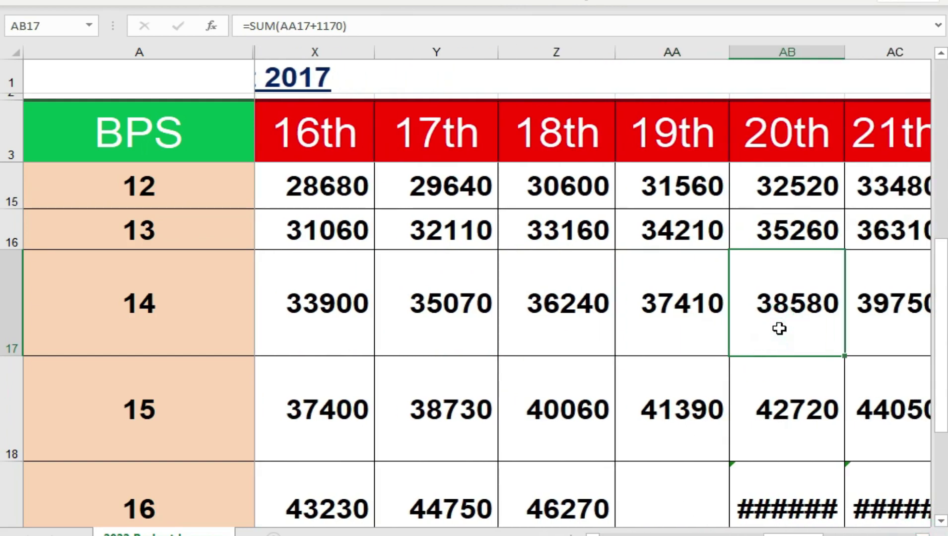
- Examine the BPS 14 pay amounts and formulas from the 21st stage through the last stage in column AL
{"action": "scroll", "coordinate": [727, 306], "scroll_direction": "right", "scroll_amount": 1}
{"action": "left_click", "coordinate": [757, 317]}
{"action": "left_click", "coordinate": [858, 327]}
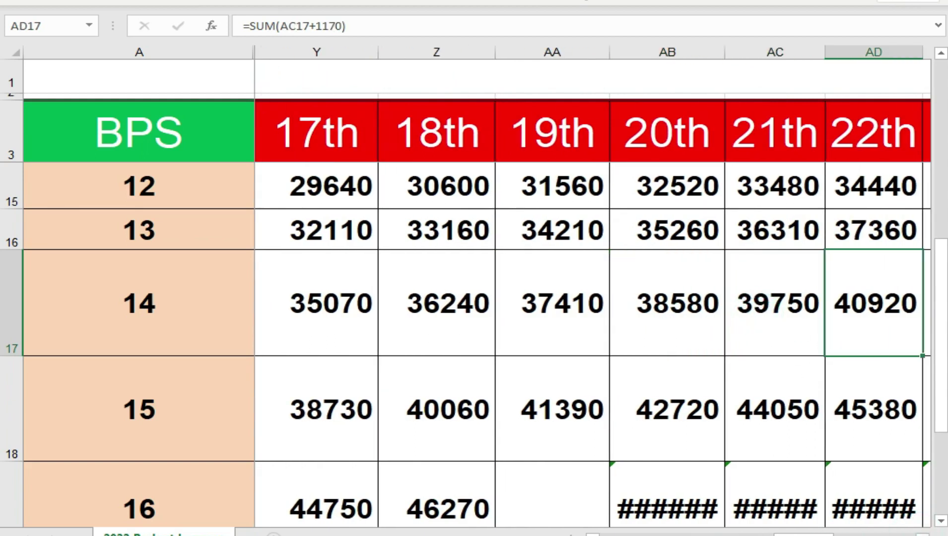
{"action": "scroll", "coordinate": [846, 349], "scroll_direction": "right", "scroll_amount": 1}
{"action": "left_click", "coordinate": [847, 346]}
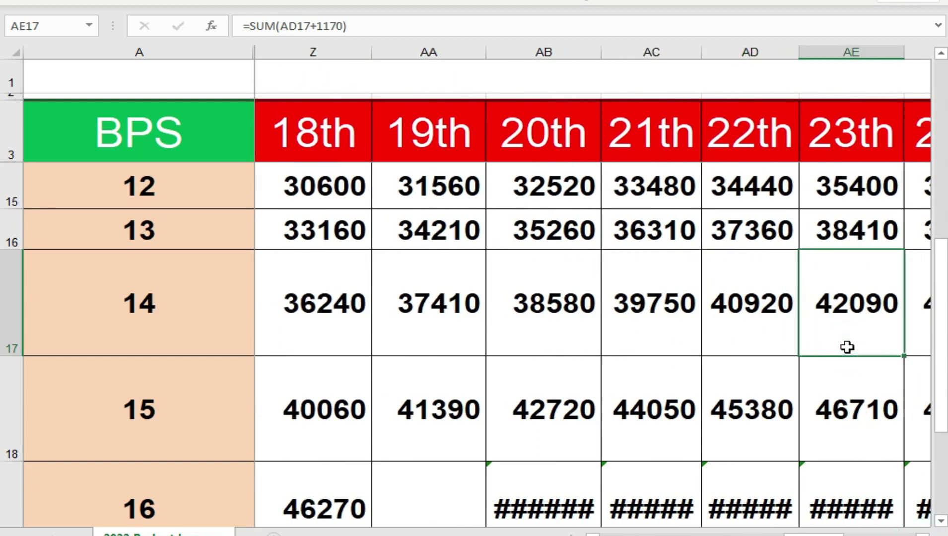
{"action": "scroll", "coordinate": [847, 347], "scroll_direction": "right", "scroll_amount": 1}
{"action": "left_click", "coordinate": [871, 348]}
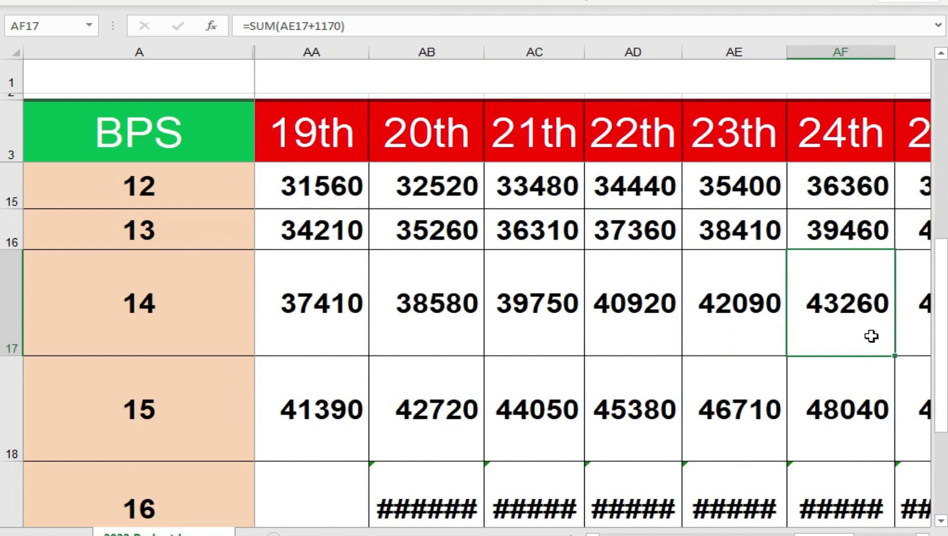
{"action": "scroll", "coordinate": [872, 336], "scroll_direction": "right", "scroll_amount": 1}
{"action": "left_click", "coordinate": [878, 338]}
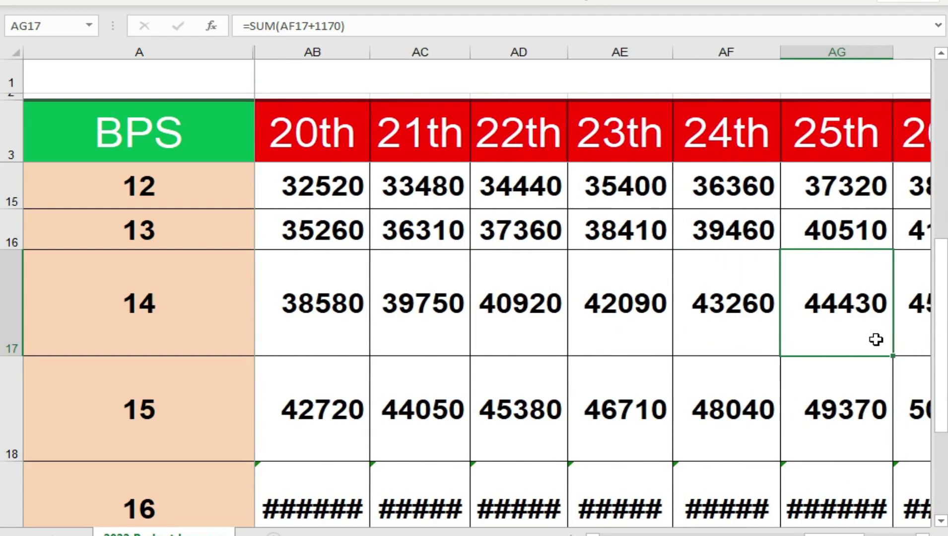
{"action": "scroll", "coordinate": [876, 340], "scroll_direction": "right", "scroll_amount": 1}
{"action": "left_click", "coordinate": [874, 340]}
{"action": "key", "text": "Right"}
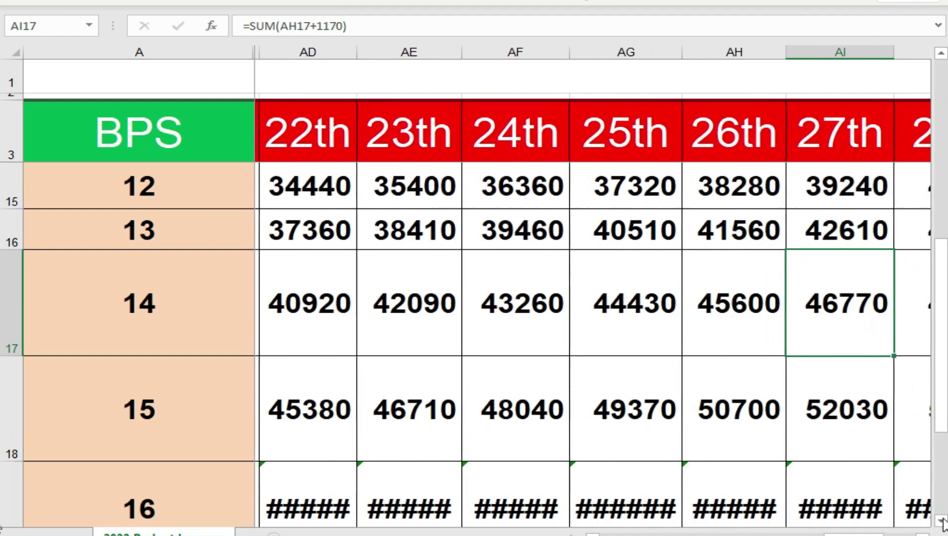
{"action": "left_click", "coordinate": [923, 533]}
{"action": "left_click", "coordinate": [923, 533]}
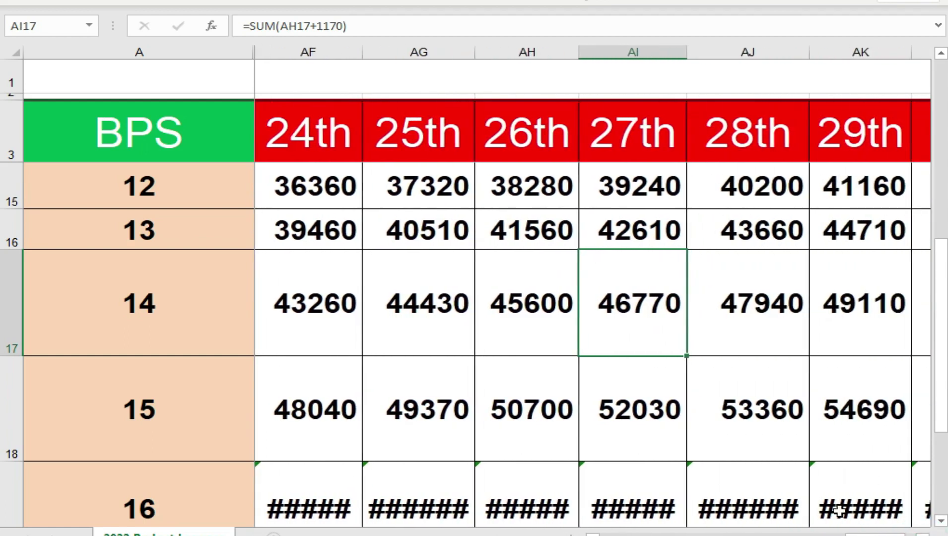
{"action": "left_click", "coordinate": [766, 338]}
{"action": "left_click", "coordinate": [821, 341]}
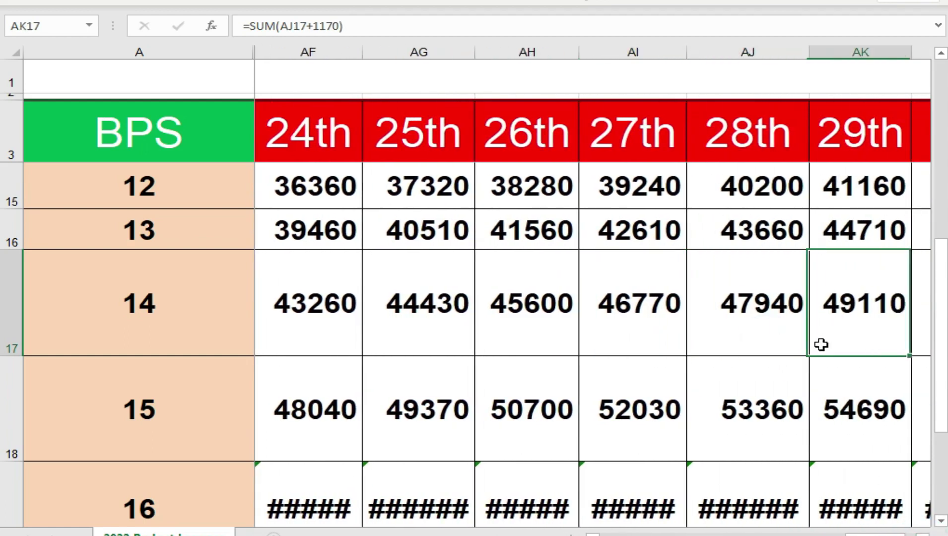
{"action": "left_click", "coordinate": [923, 533]}
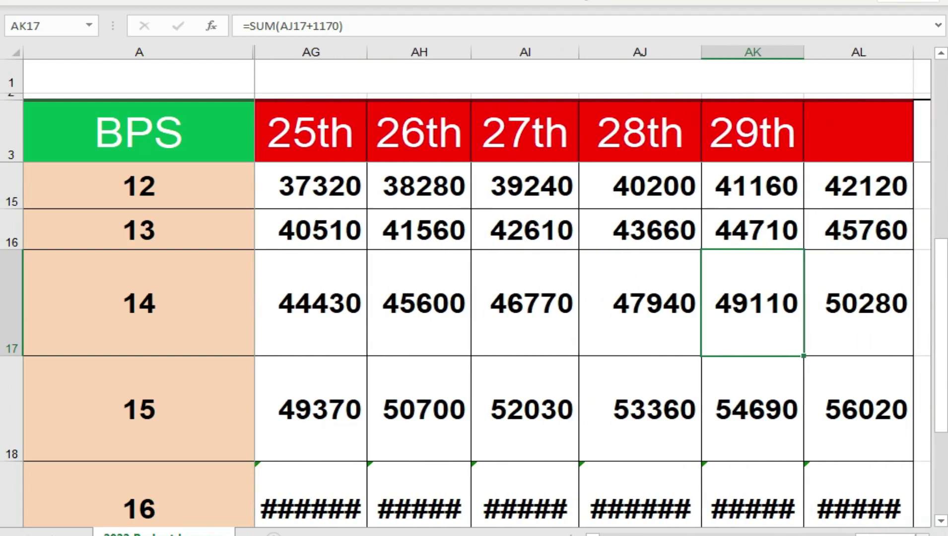
{"action": "left_click", "coordinate": [869, 343]}
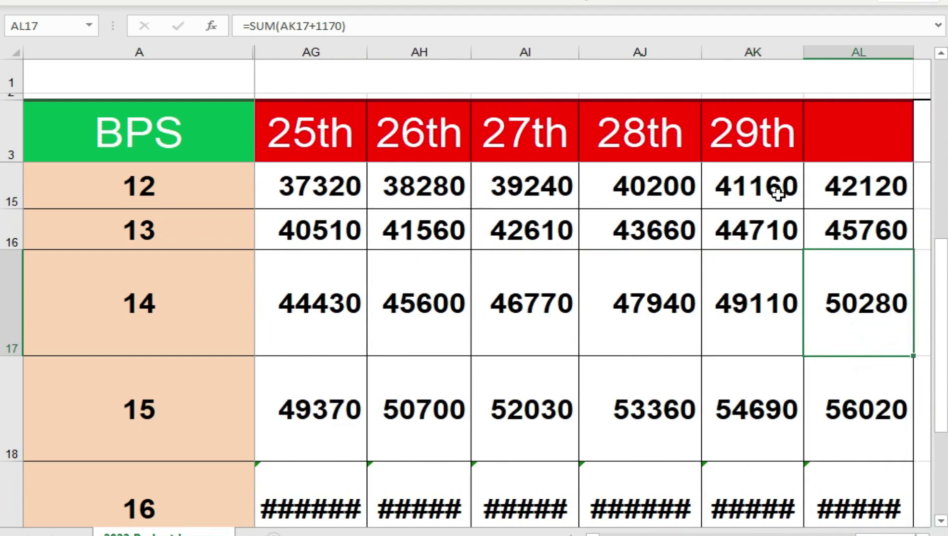
- Widen column AL slightly and narrow column AJ, which holds the 28th stage
{"action": "left_click_drag", "start_coordinate": [913, 52], "coordinate": [928, 40]}
{"action": "left_click_drag", "start_coordinate": [700, 57], "coordinate": [685, 56]}
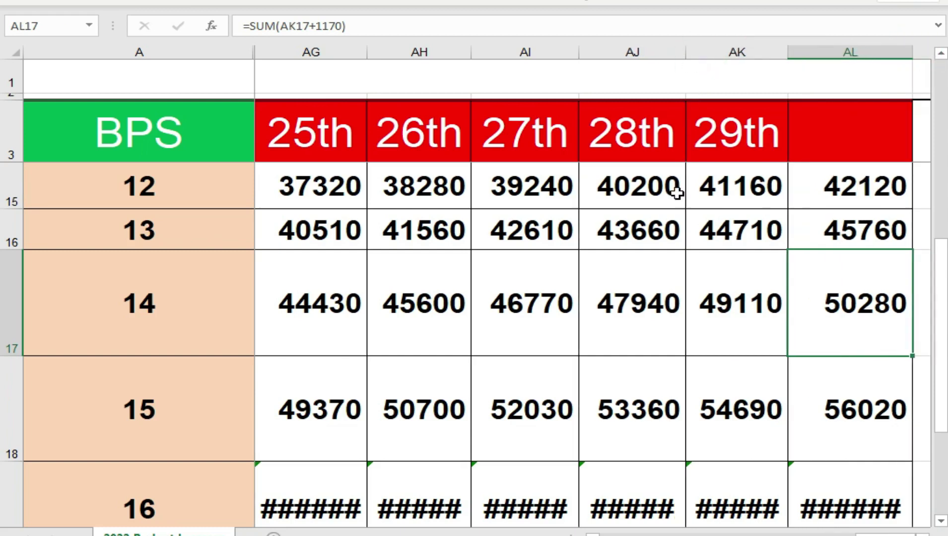
- Widen column AK, which holds the 29th stage
{"action": "left_click_drag", "start_coordinate": [787, 51], "coordinate": [806, 49]}
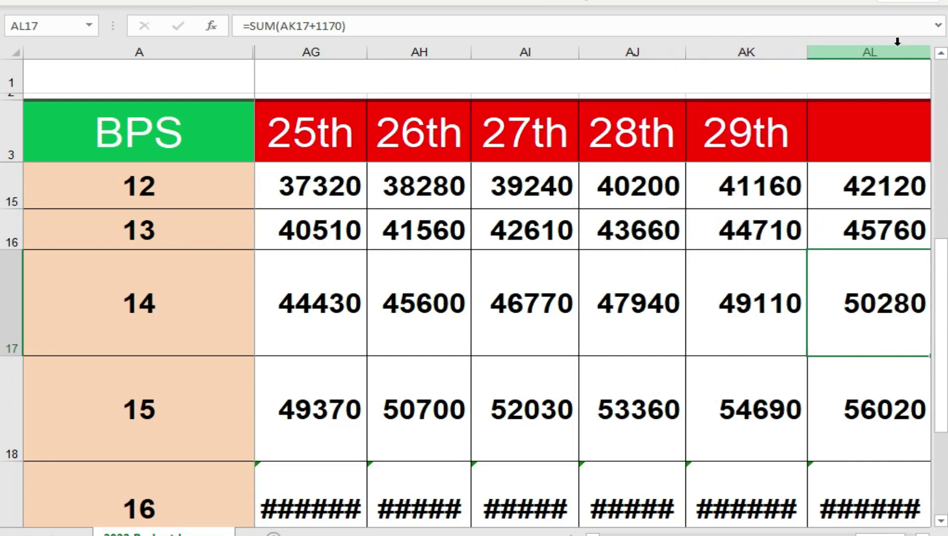
- Examine the BPS 15 pay amounts and their formulas from the Initial stage through the 10th stage
{"action": "scroll", "coordinate": [284, 439], "scroll_direction": "left", "scroll_amount": 10}
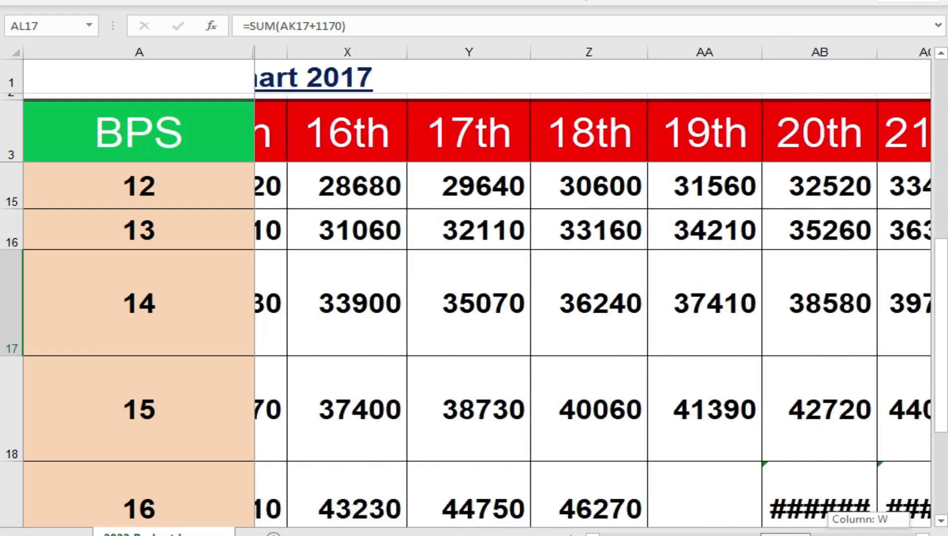
{"action": "left_click", "coordinate": [285, 423]}
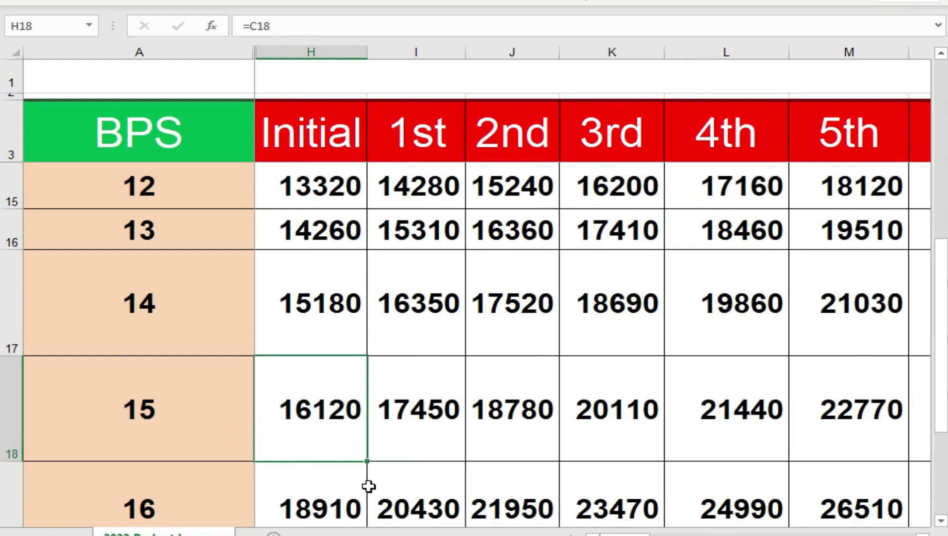
{"action": "left_click", "coordinate": [148, 435]}
{"action": "key", "text": "Right"}
{"action": "scroll", "coordinate": [938, 526], "scroll_direction": "down", "scroll_amount": 2}
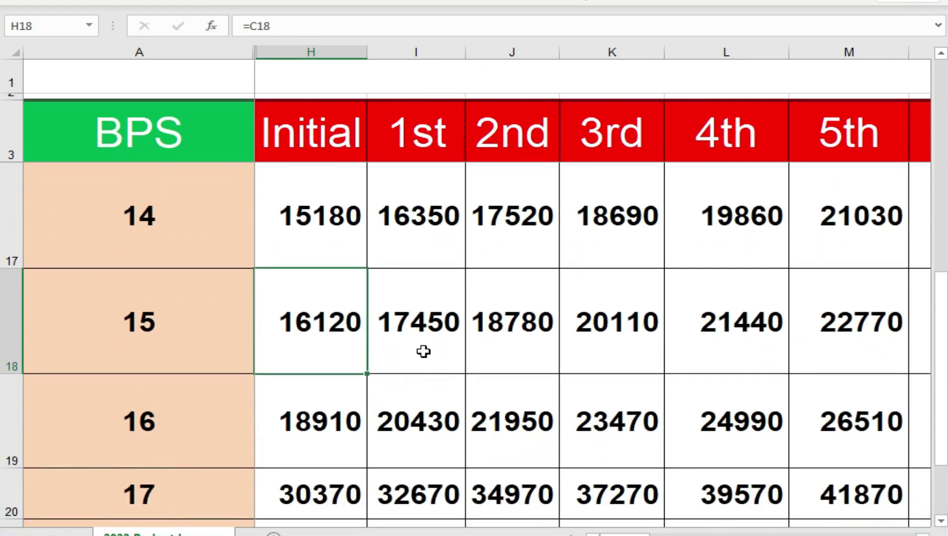
{"action": "left_click", "coordinate": [423, 352]}
{"action": "left_click", "coordinate": [510, 359]}
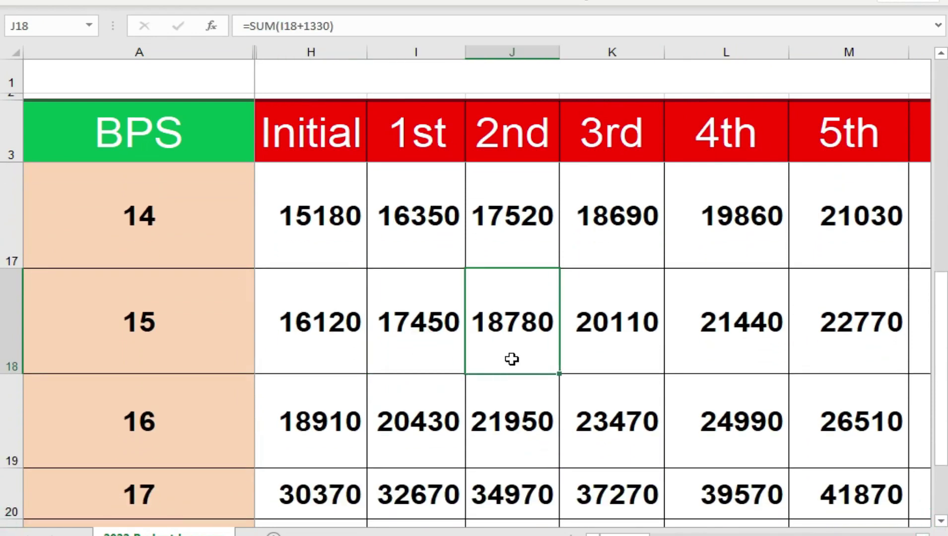
{"action": "left_click", "coordinate": [594, 358]}
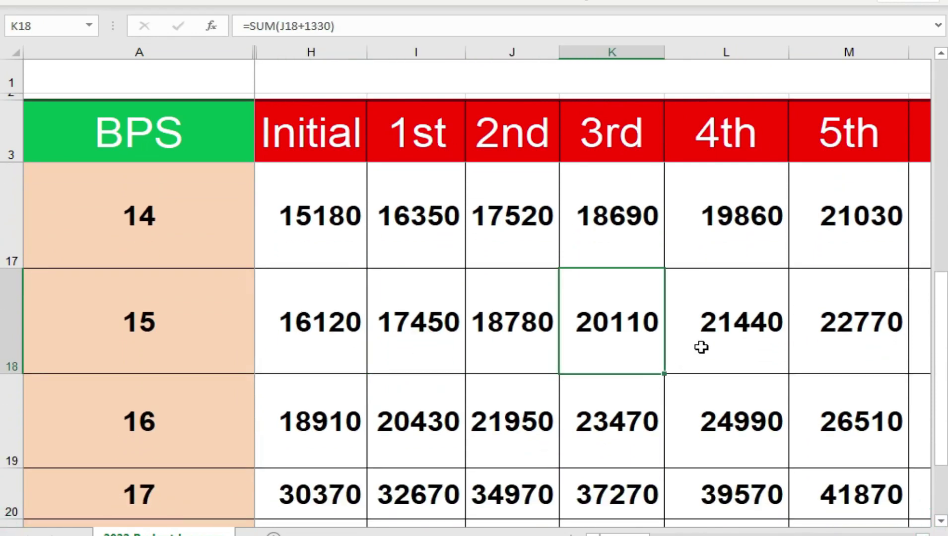
{"action": "left_click", "coordinate": [700, 348]}
{"action": "scroll", "coordinate": [780, 447], "scroll_direction": "right", "scroll_amount": 2}
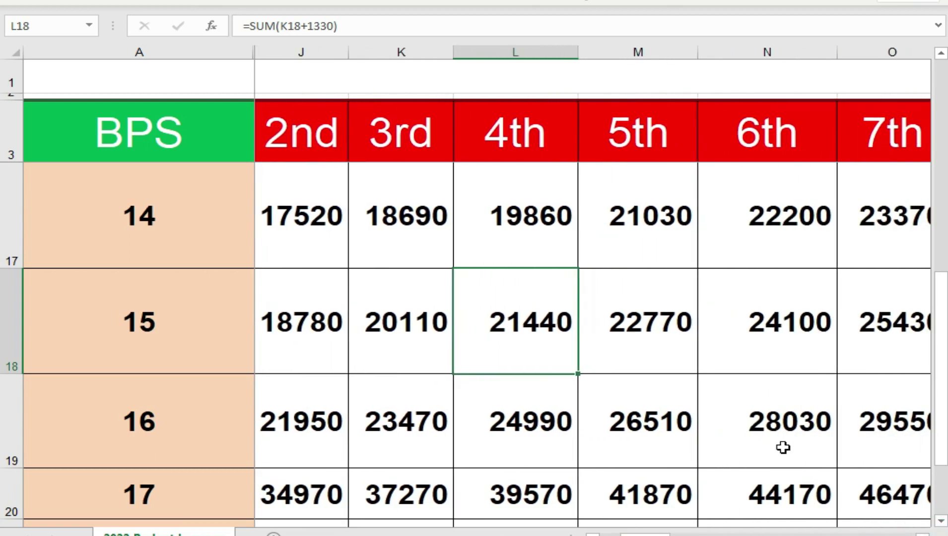
{"action": "left_click", "coordinate": [689, 322]}
{"action": "left_click", "coordinate": [739, 359]}
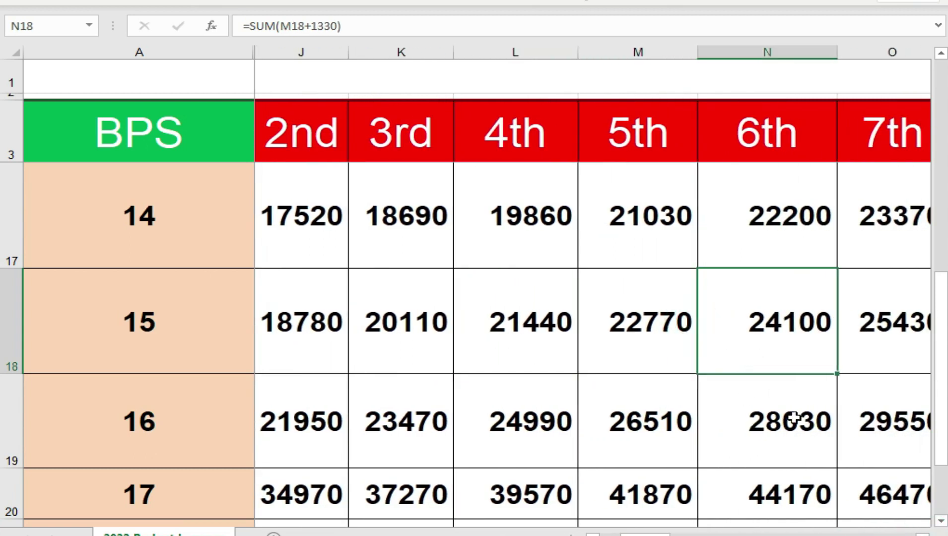
{"action": "scroll", "coordinate": [913, 533], "scroll_direction": "right", "scroll_amount": 2}
{"action": "left_click", "coordinate": [725, 353]}
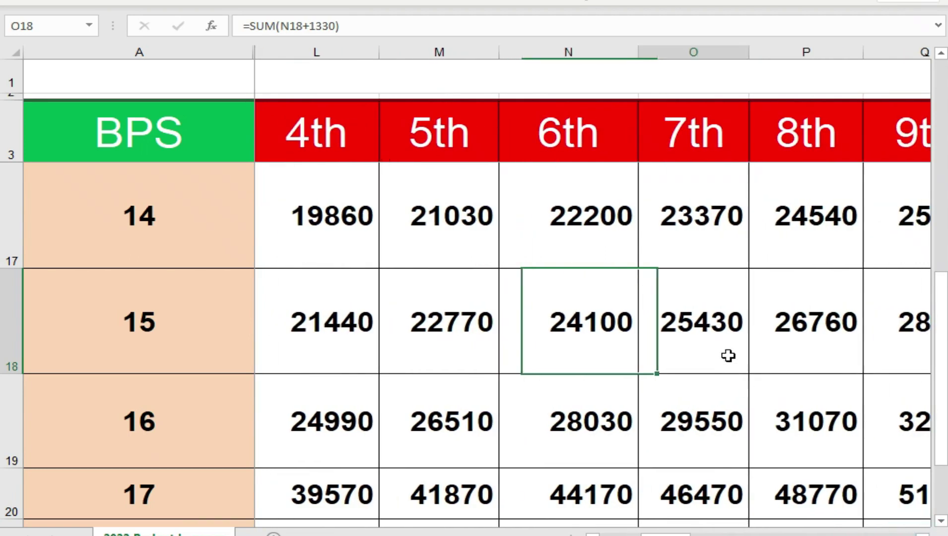
{"action": "left_click", "coordinate": [777, 354]}
{"action": "key", "text": "Right"}
{"action": "scroll", "coordinate": [922, 533], "scroll_direction": "right", "scroll_amount": 2}
{"action": "key", "text": "Right"}
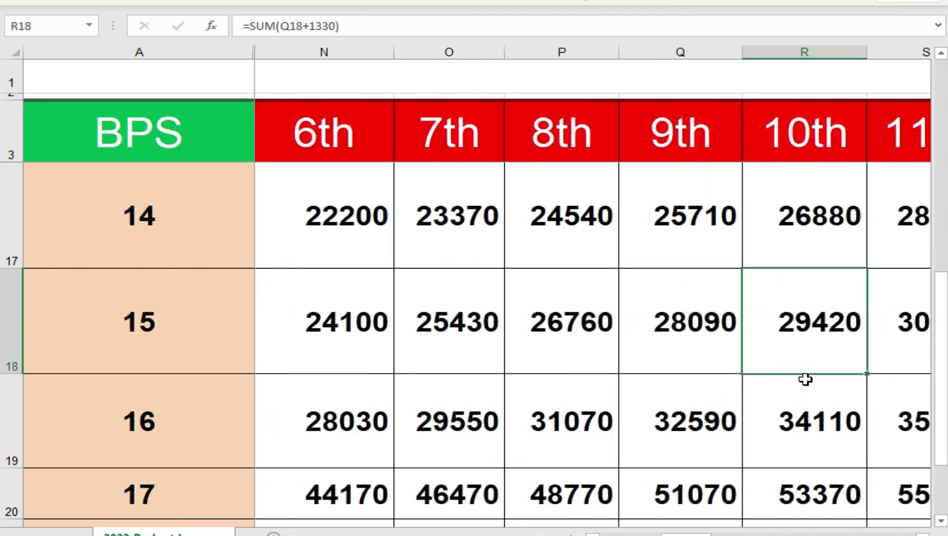
- Examine the BPS 15 pay amounts and their formulas from the 11th stage through the 20th stage
{"action": "key", "text": "Right"}
{"action": "left_click", "coordinate": [792, 355]}
{"action": "key", "text": "Right"}
{"action": "key", "text": "Right"}
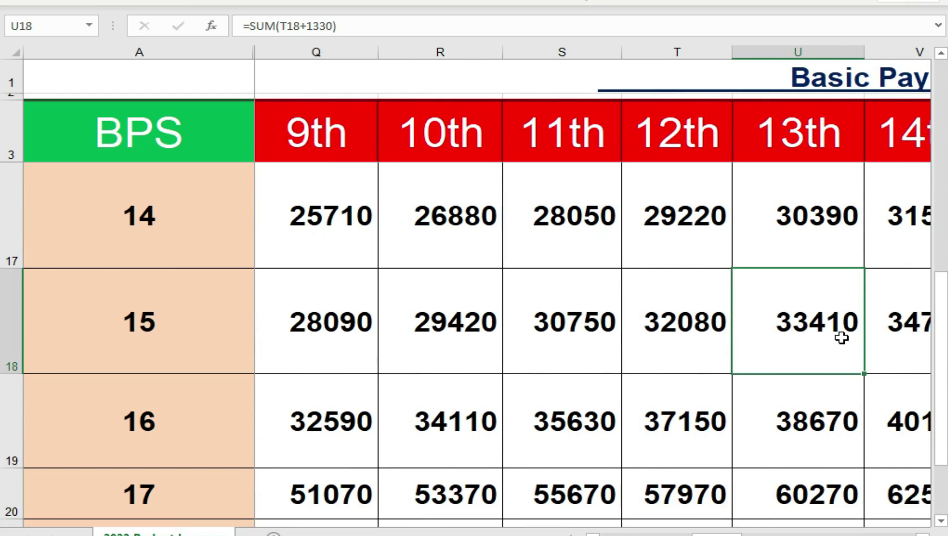
{"action": "key", "text": "Right"}
{"action": "scroll", "coordinate": [590, 318], "scroll_direction": "right", "scroll_amount": 2}
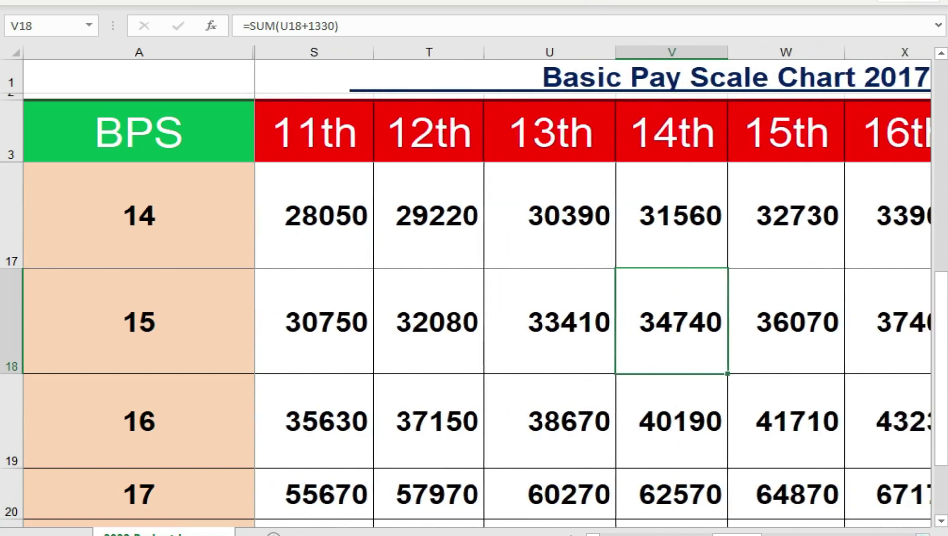
{"action": "left_click", "coordinate": [697, 345]}
{"action": "left_click", "coordinate": [753, 344]}
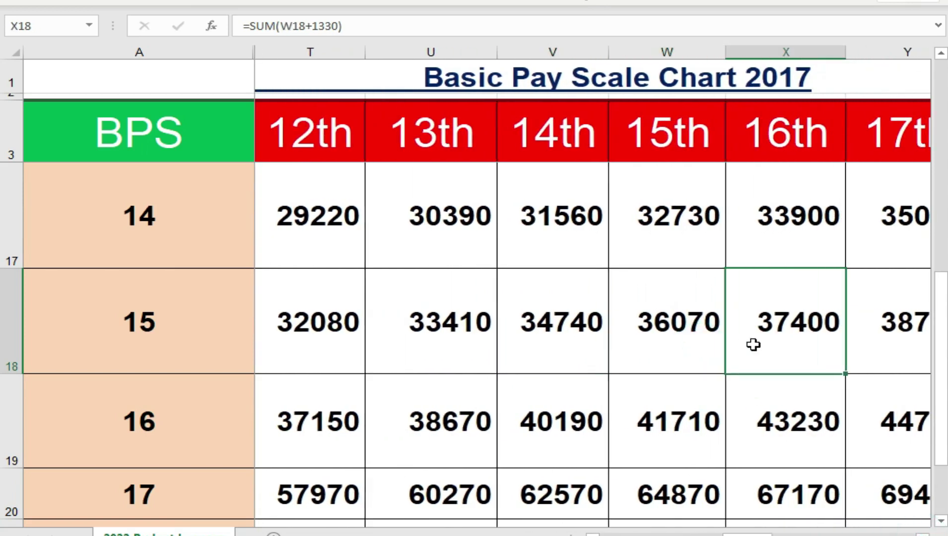
{"action": "scroll", "coordinate": [715, 351], "scroll_direction": "right", "scroll_amount": 2}
{"action": "left_click", "coordinate": [715, 352]}
{"action": "left_click", "coordinate": [810, 354]}
{"action": "key", "text": "Right"}
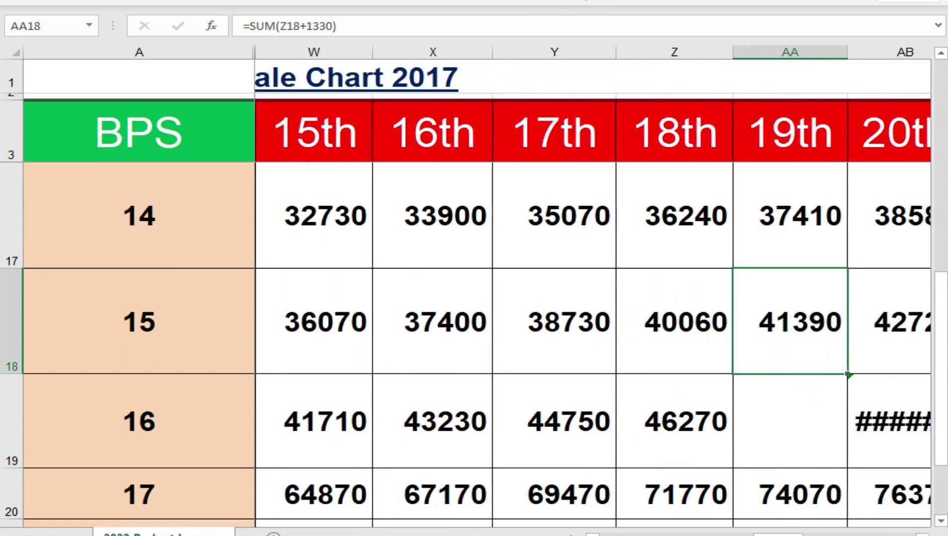
{"action": "key", "text": "Right"}
{"action": "left_click", "coordinate": [667, 345]}
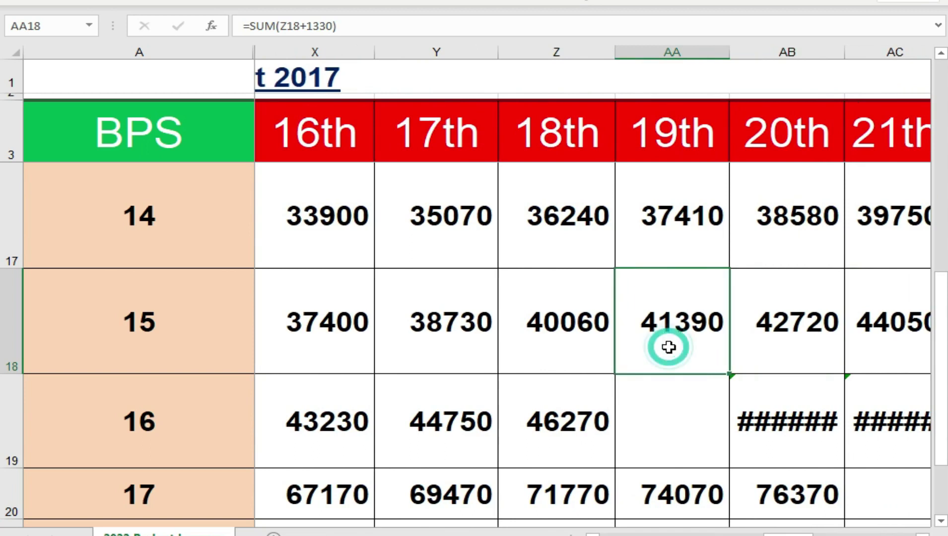
{"action": "left_click", "coordinate": [776, 351]}
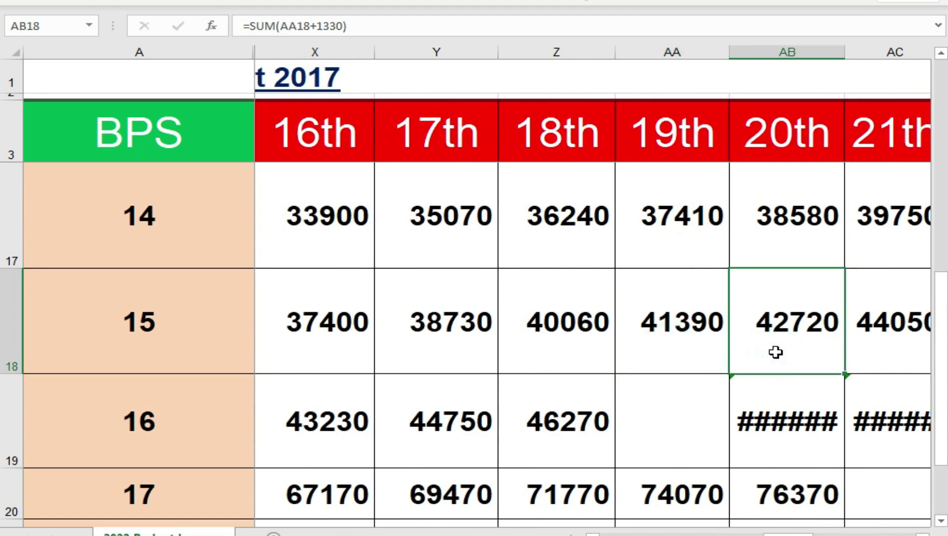
- Examine the BPS 15 pay amounts and formulas from the 21st stage through the last stage in column AL
{"action": "key", "text": "Right"}
{"action": "left_click", "coordinate": [869, 355]}
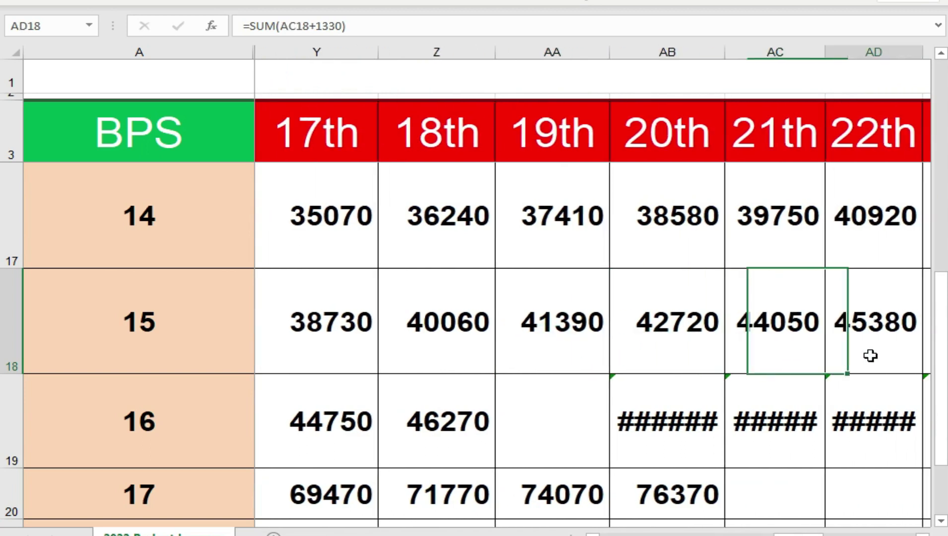
{"action": "scroll", "coordinate": [817, 371], "scroll_direction": "right", "scroll_amount": 2}
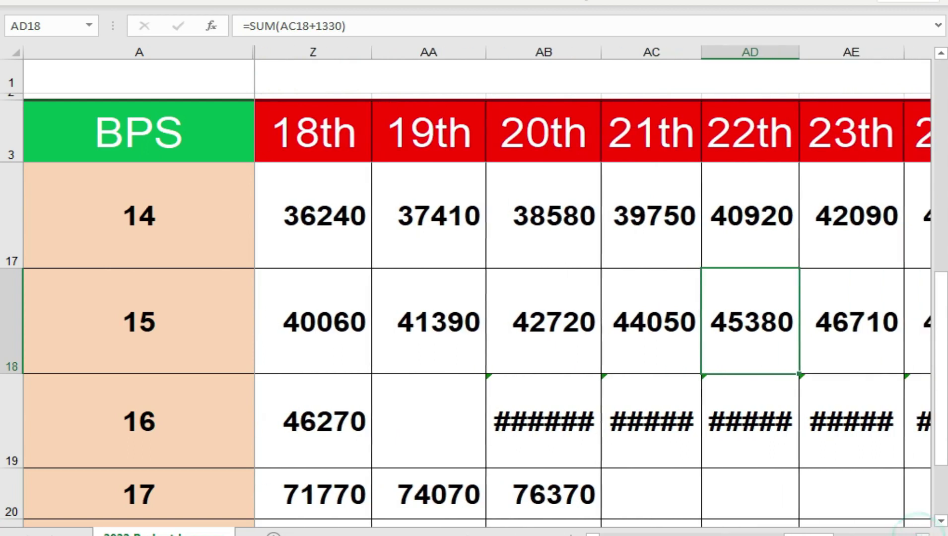
{"action": "left_click", "coordinate": [781, 339]}
{"action": "key", "text": "Right"}
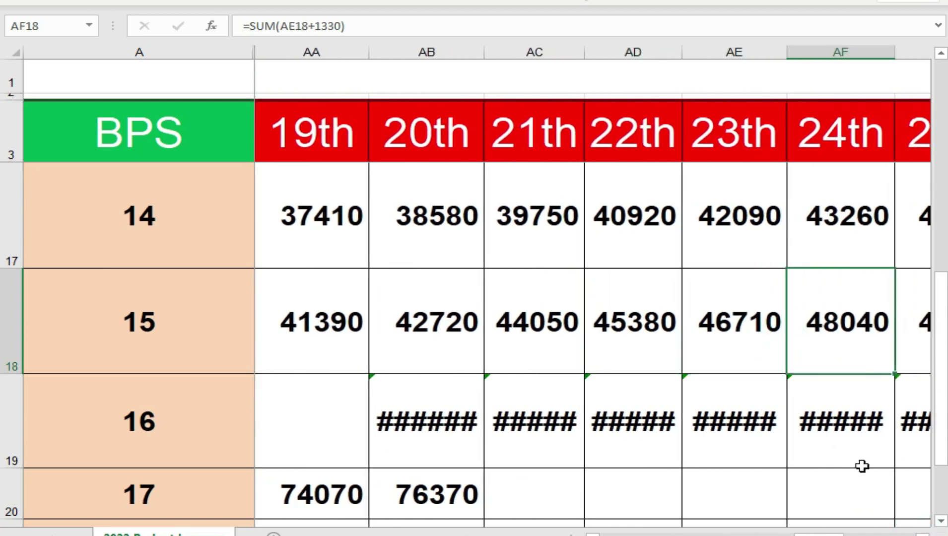
{"action": "scroll", "coordinate": [906, 519], "scroll_direction": "right", "scroll_amount": 1}
{"action": "key", "text": "Right"}
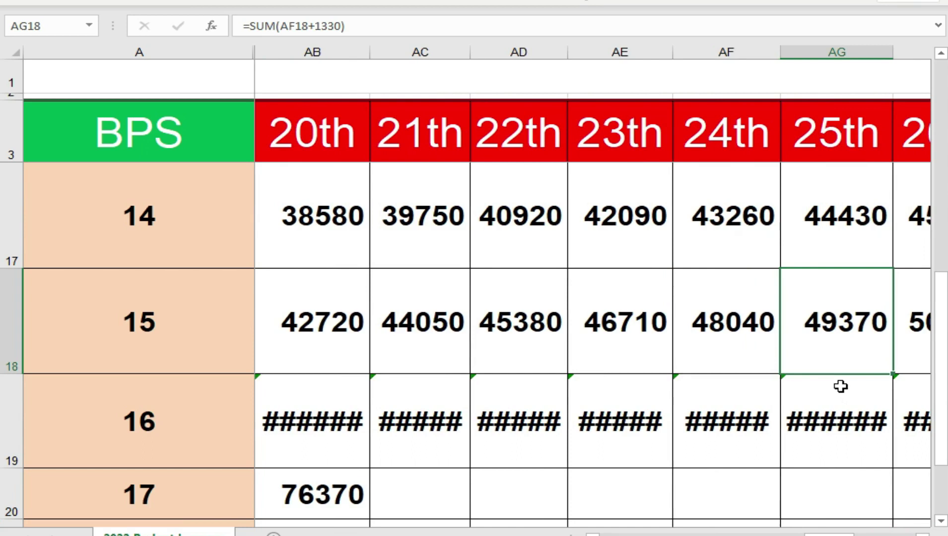
{"action": "key", "text": "Right"}
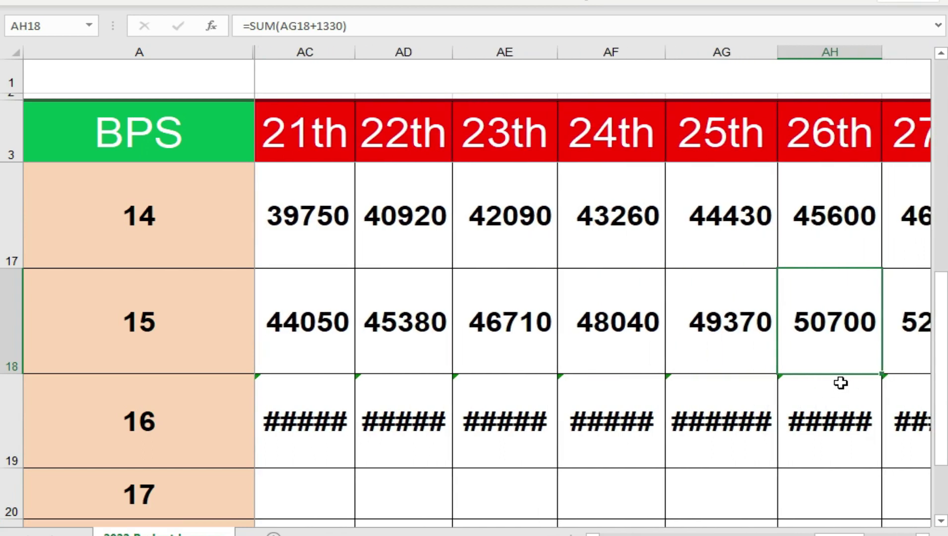
{"action": "key", "text": "Right"}
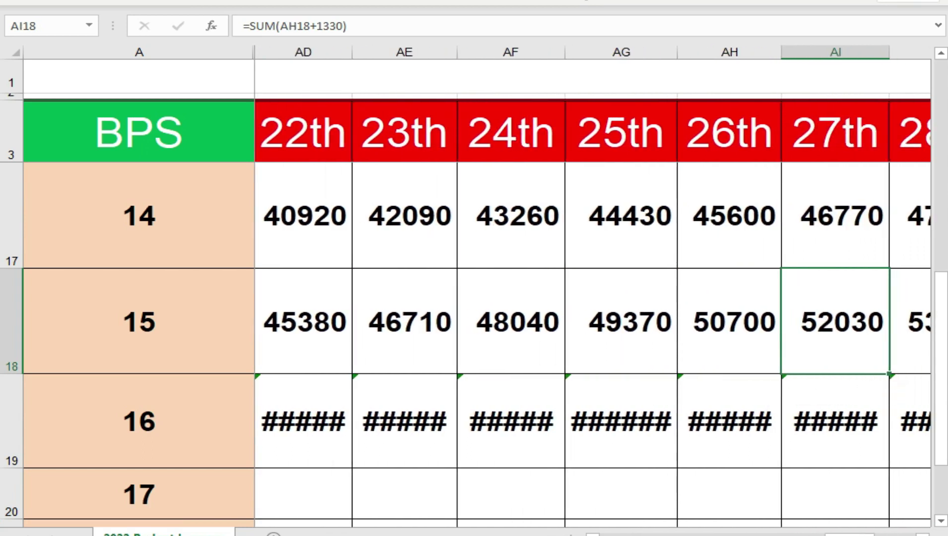
{"action": "scroll", "coordinate": [764, 368], "scroll_direction": "right", "scroll_amount": 2}
{"action": "left_click", "coordinate": [762, 361]}
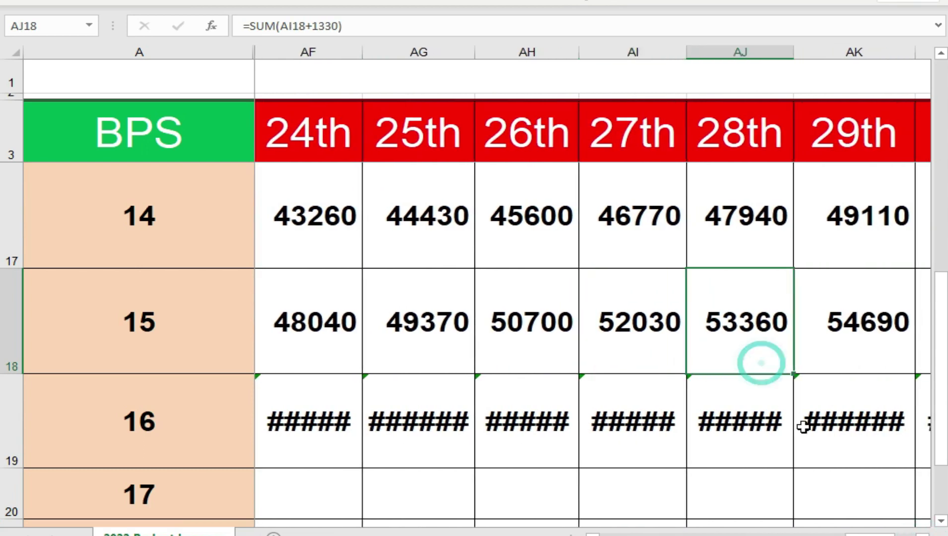
{"action": "left_click", "coordinate": [831, 358]}
{"action": "scroll", "coordinate": [756, 335], "scroll_direction": "right", "scroll_amount": 2}
{"action": "left_click", "coordinate": [756, 339]}
{"action": "key", "text": "Right"}
{"action": "left_click", "coordinate": [769, 341]}
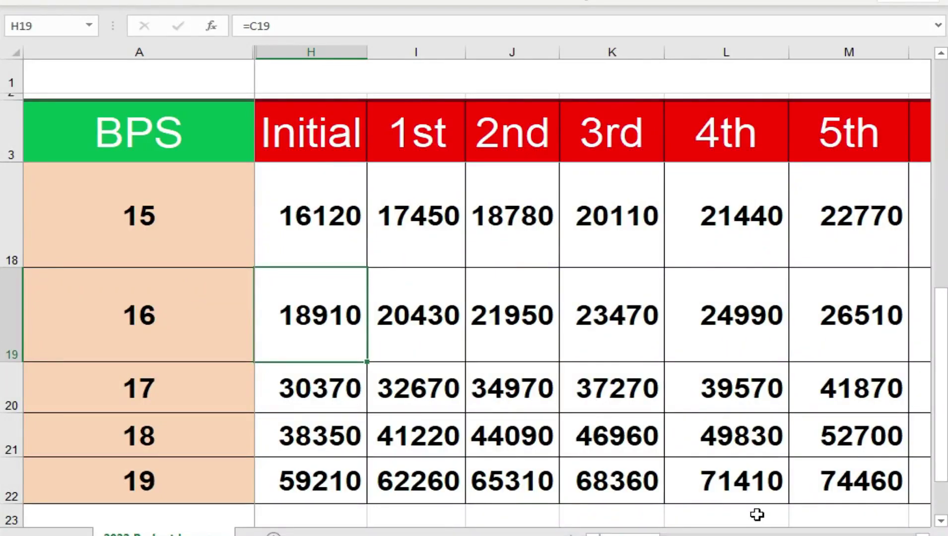
- Examine the BPS 16 pay amounts and their formulas from the Initial stage through the 9th stage
{"action": "left_click", "coordinate": [224, 317]}
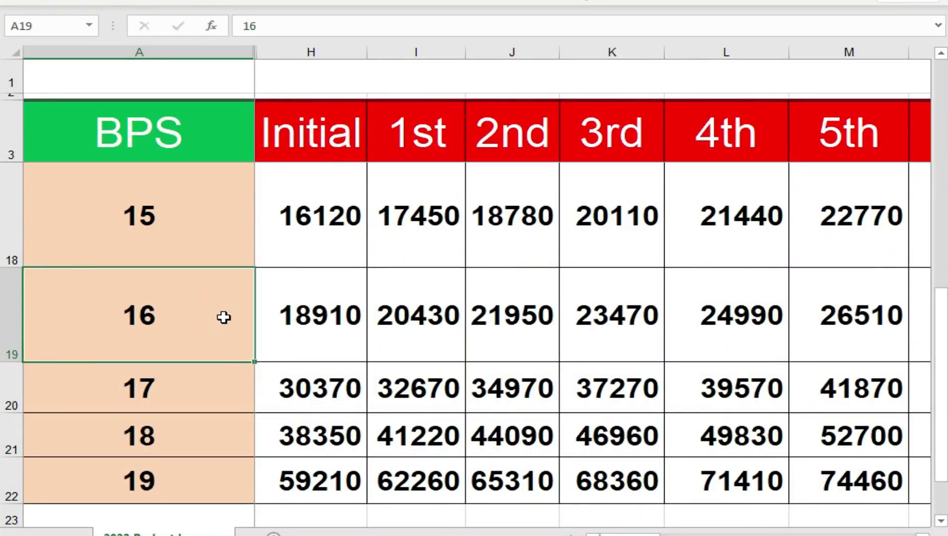
{"action": "key", "text": "Right"}
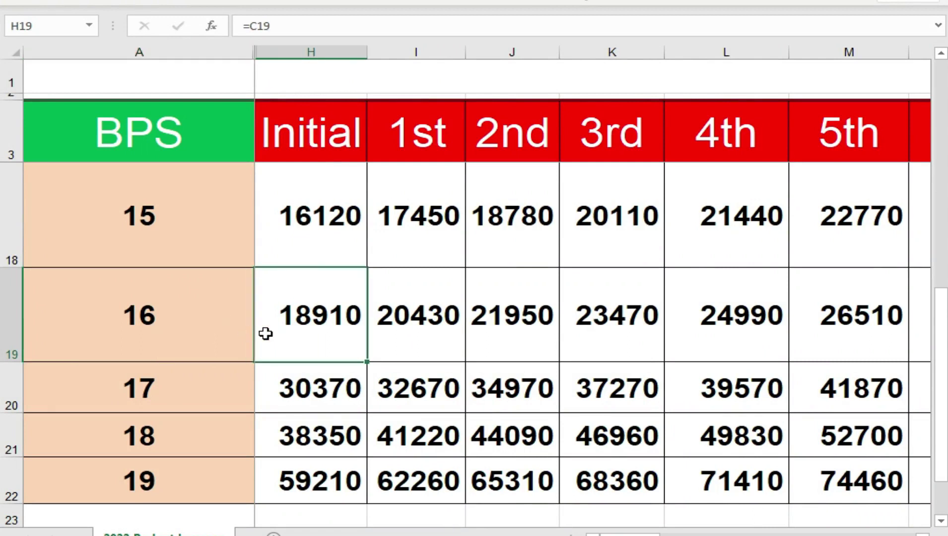
{"action": "left_click", "coordinate": [375, 335]}
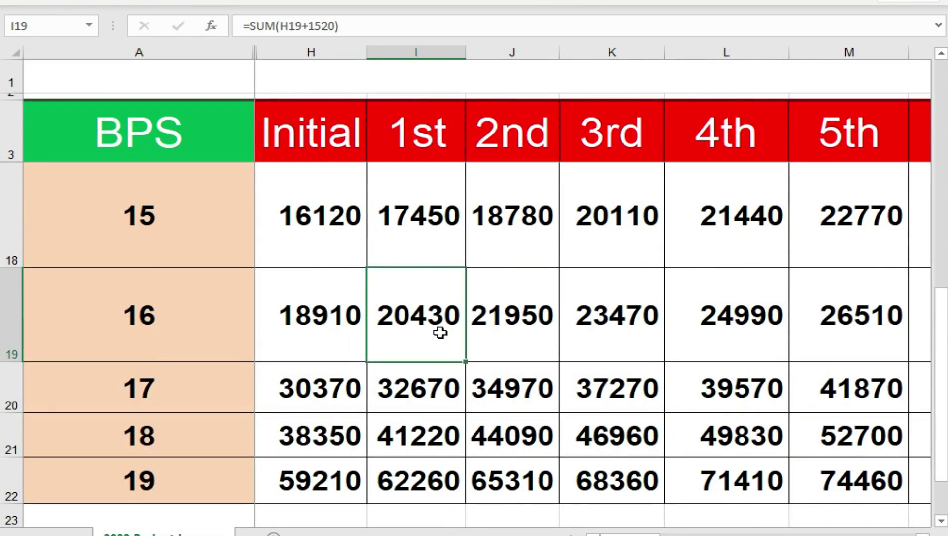
{"action": "left_click", "coordinate": [477, 335]}
{"action": "left_click", "coordinate": [566, 335]}
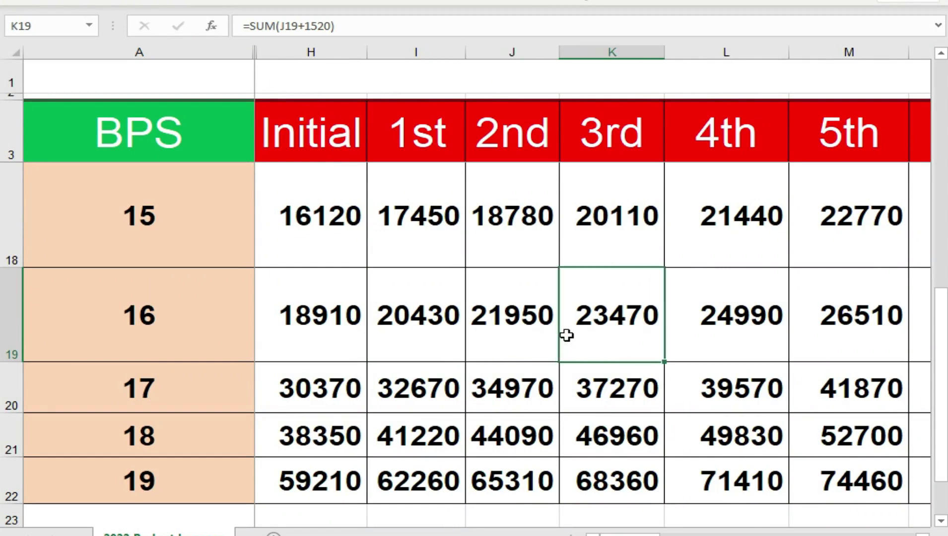
{"action": "left_click", "coordinate": [724, 334]}
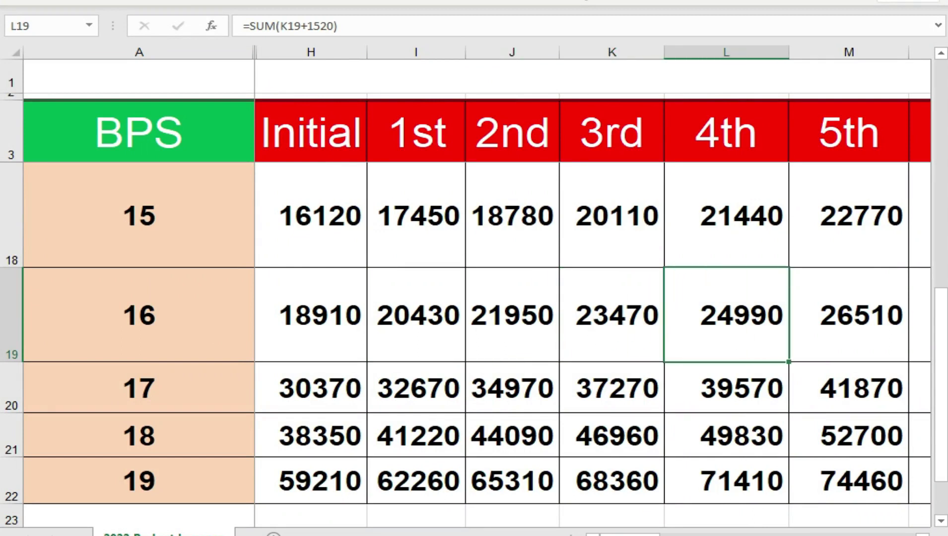
{"action": "scroll", "coordinate": [546, 338], "scroll_direction": "right", "scroll_amount": 3}
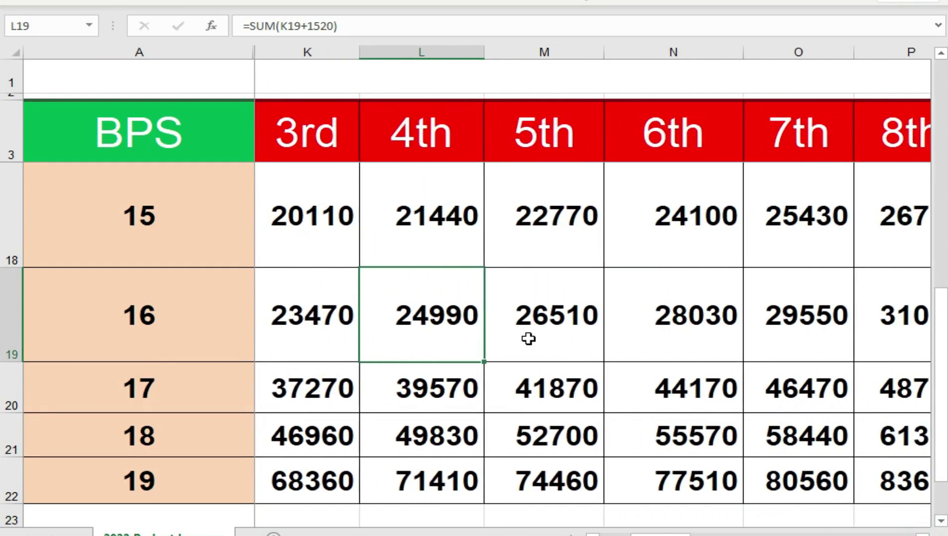
{"action": "left_click", "coordinate": [553, 338]}
{"action": "left_click", "coordinate": [613, 337]}
{"action": "left_click", "coordinate": [772, 337]}
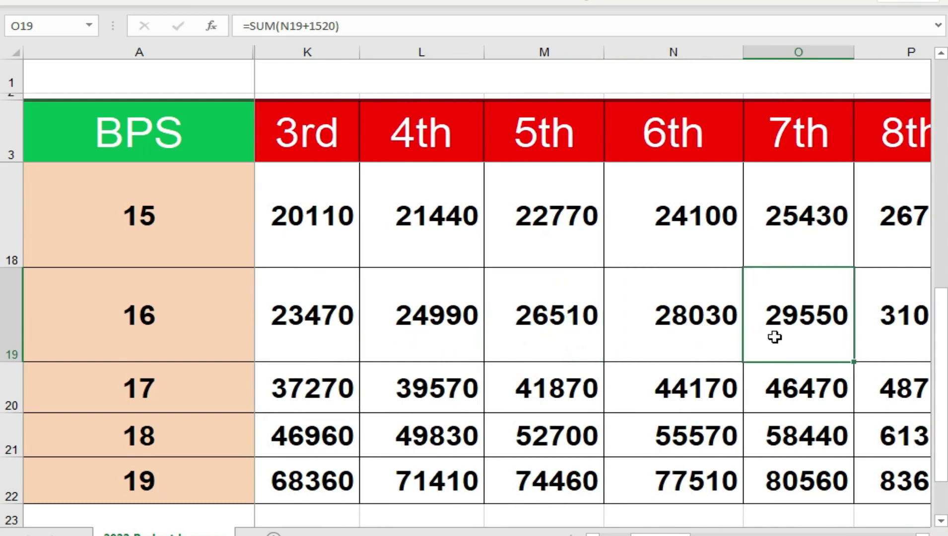
{"action": "scroll", "coordinate": [660, 323], "scroll_direction": "right", "scroll_amount": 2}
{"action": "left_click", "coordinate": [660, 327]}
{"action": "left_click", "coordinate": [755, 333]}
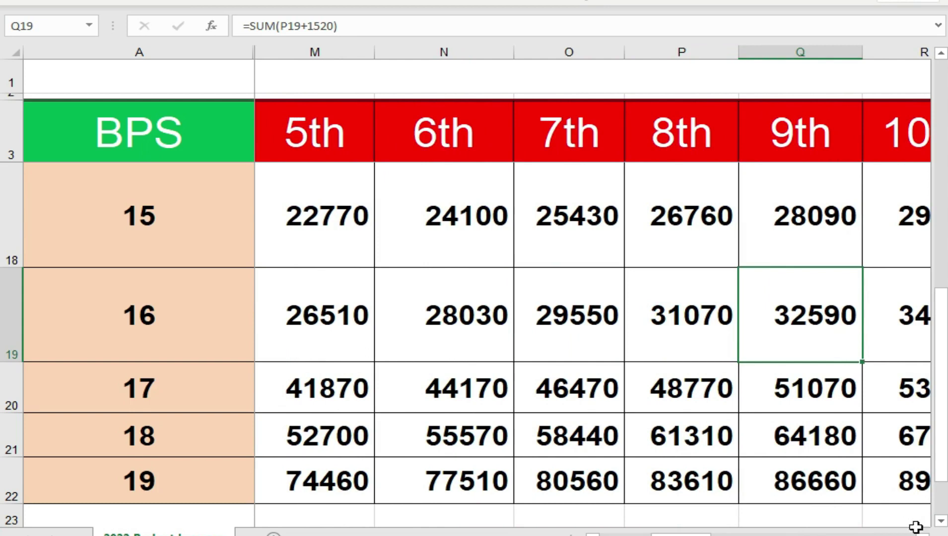
- Examine the BPS 16 pay amounts and their formulas from the 10th stage through the 19th stage
{"action": "scroll", "coordinate": [493, 303], "scroll_direction": "right", "scroll_amount": 3}
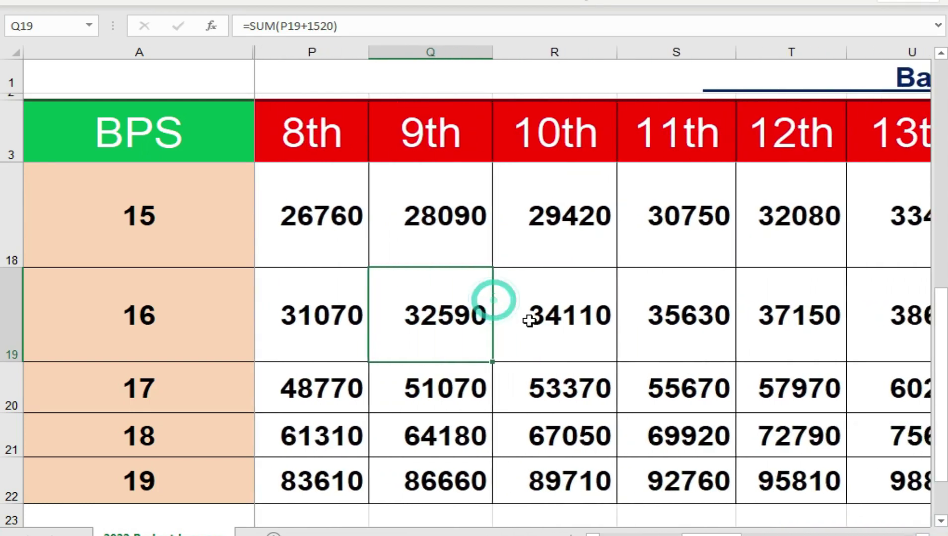
{"action": "left_click", "coordinate": [528, 319]}
{"action": "left_click", "coordinate": [660, 332]}
{"action": "left_click", "coordinate": [785, 322]}
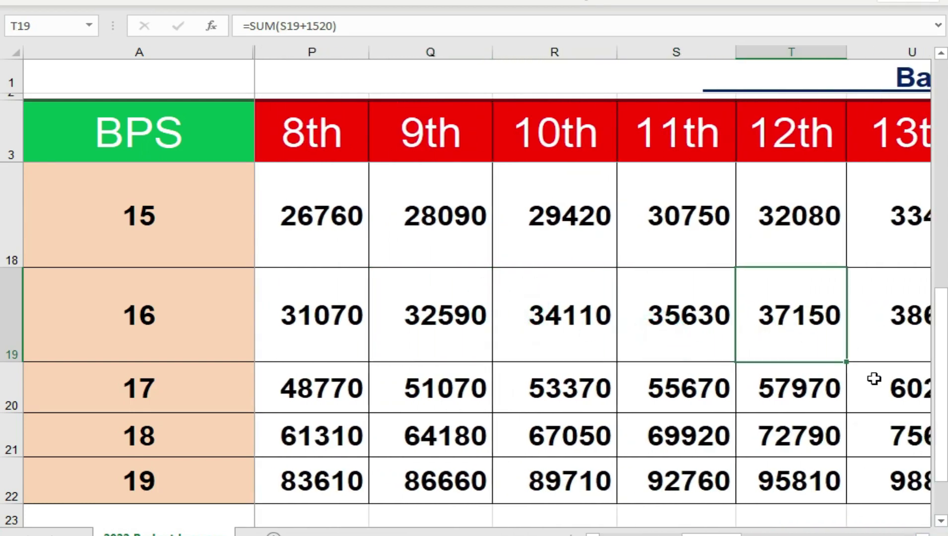
{"action": "scroll", "coordinate": [917, 533], "scroll_direction": "right", "scroll_amount": 3}
{"action": "left_click", "coordinate": [546, 314]}
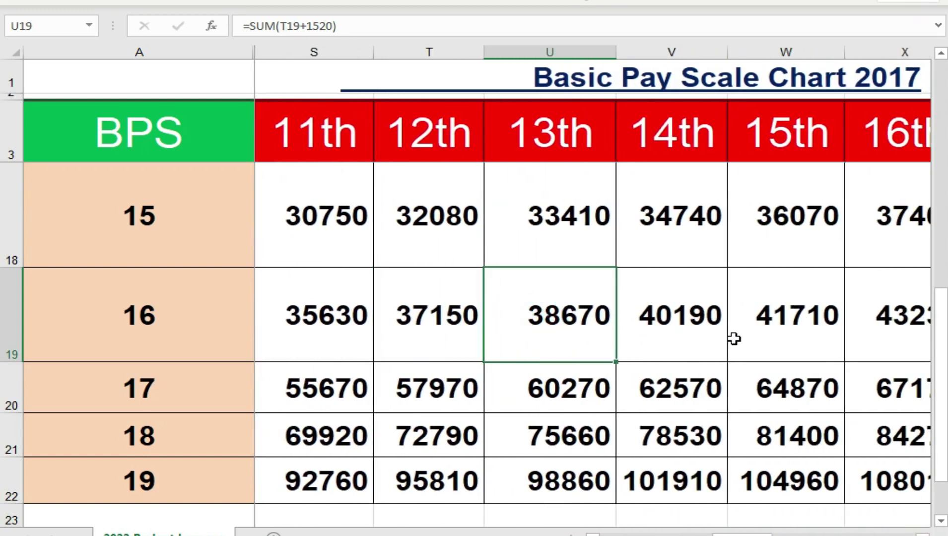
{"action": "key", "text": "Right"}
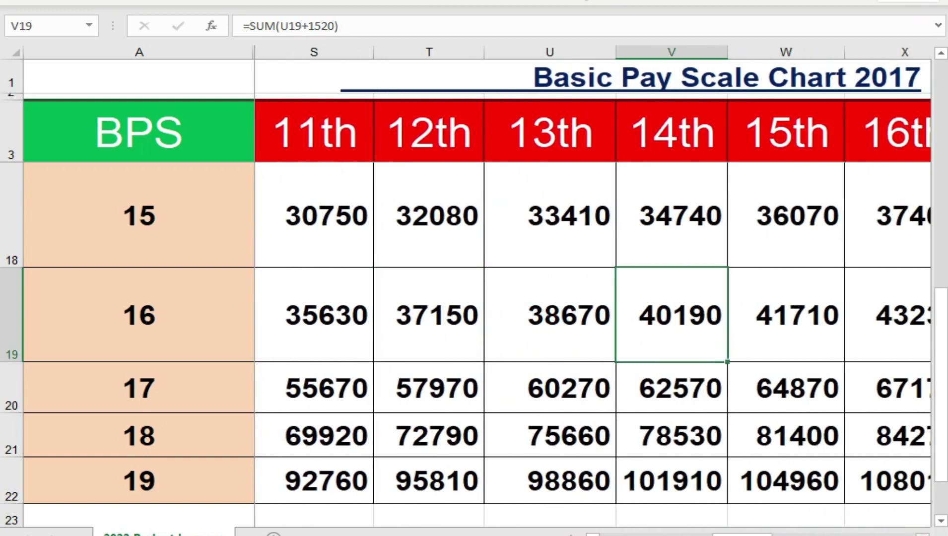
{"action": "scroll", "coordinate": [680, 332], "scroll_direction": "right", "scroll_amount": 2}
{"action": "left_click", "coordinate": [679, 334]}
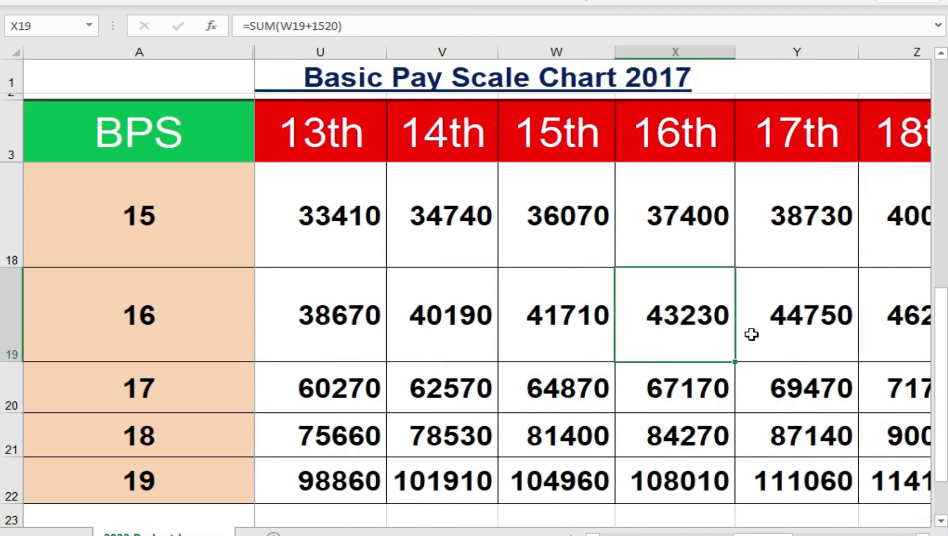
{"action": "left_click", "coordinate": [787, 333]}
{"action": "scroll", "coordinate": [675, 320], "scroll_direction": "right", "scroll_amount": 1}
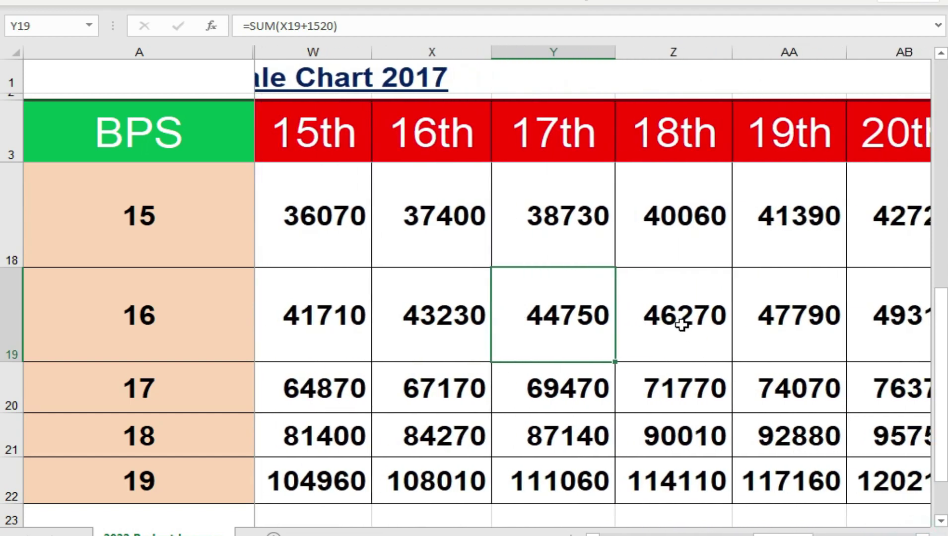
{"action": "left_click", "coordinate": [796, 328]}
{"action": "scroll", "coordinate": [726, 376], "scroll_direction": "right", "scroll_amount": 2}
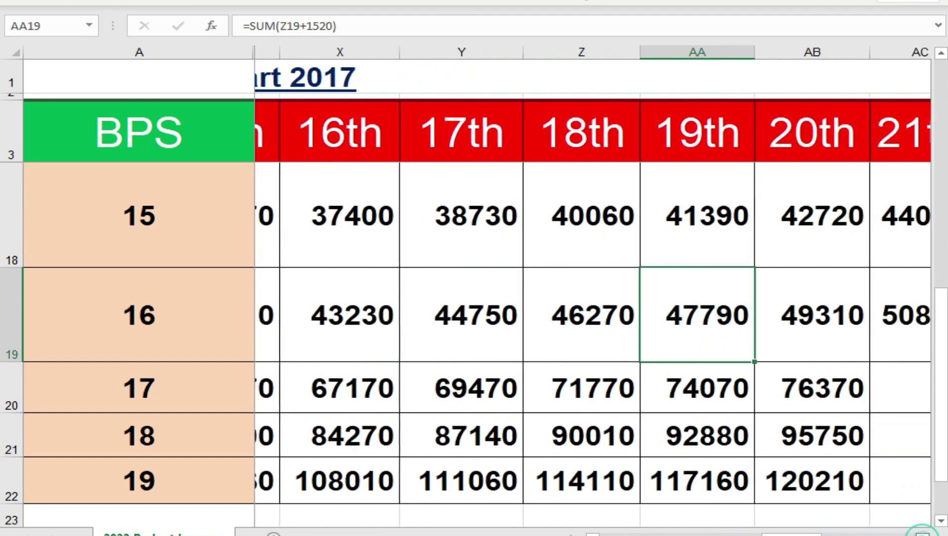
- Examine the BPS 16 pay amounts and their formulas from the 20th stage through the 30th stage
{"action": "left_click", "coordinate": [698, 332]}
{"action": "left_click", "coordinate": [774, 342]}
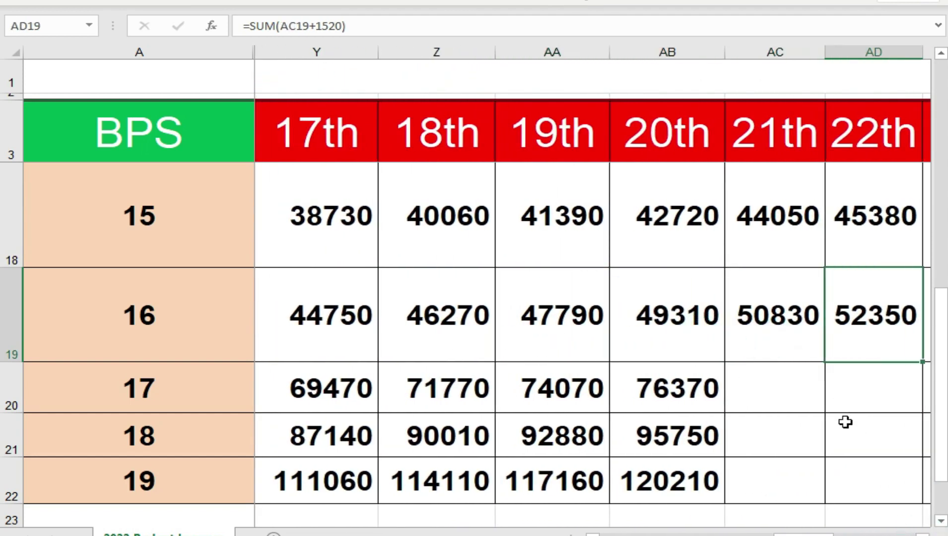
{"action": "scroll", "coordinate": [475, 330], "scroll_direction": "right", "scroll_amount": 4}
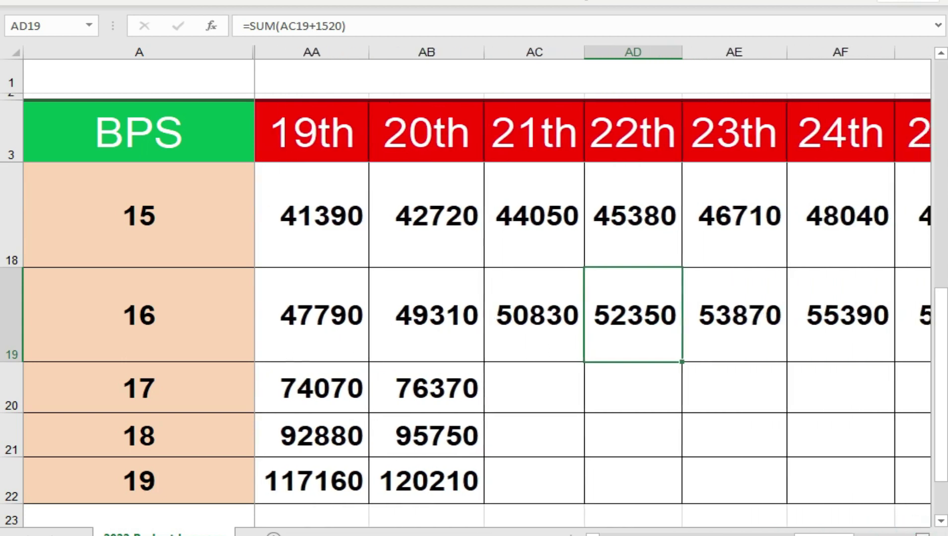
{"action": "left_click", "coordinate": [475, 330]}
{"action": "left_click", "coordinate": [612, 350]}
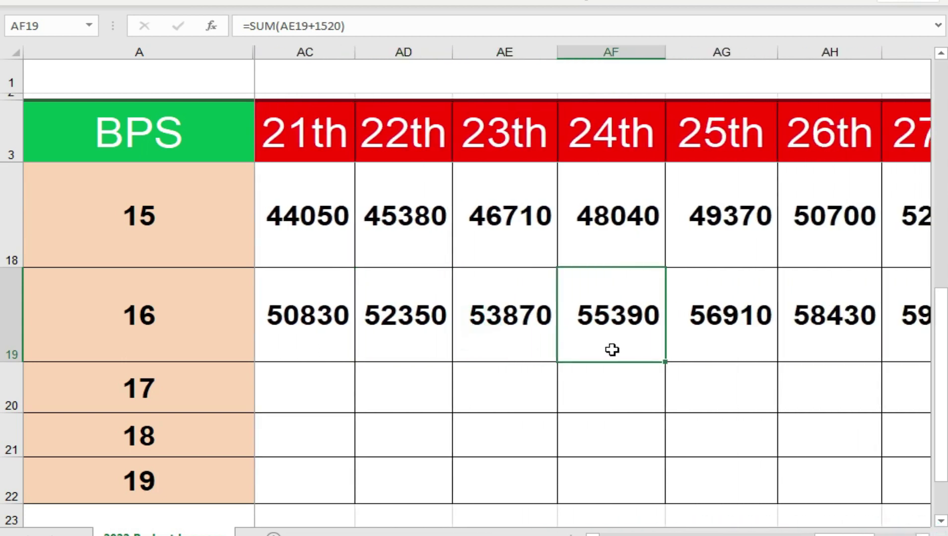
{"action": "left_click", "coordinate": [668, 361]}
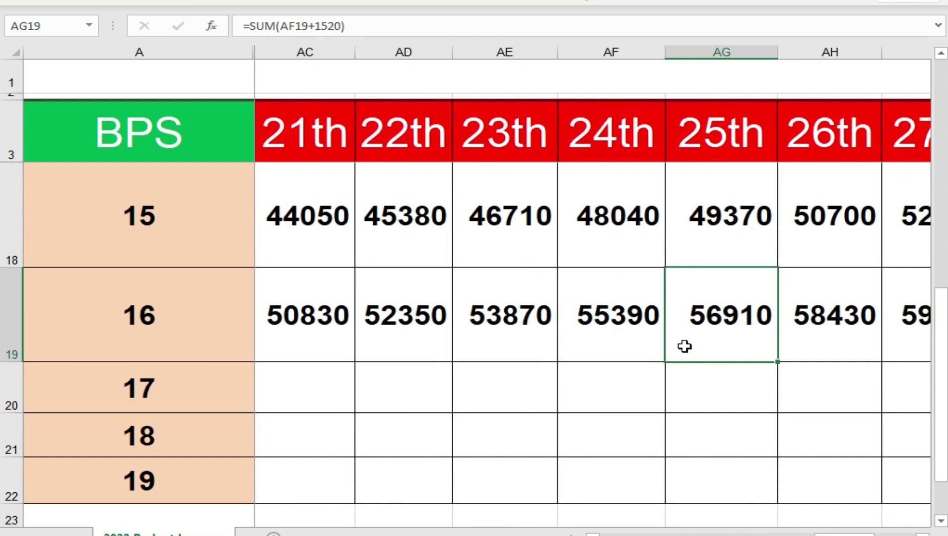
{"action": "left_click", "coordinate": [821, 341]}
{"action": "scroll", "coordinate": [821, 341], "scroll_direction": "right", "scroll_amount": 2}
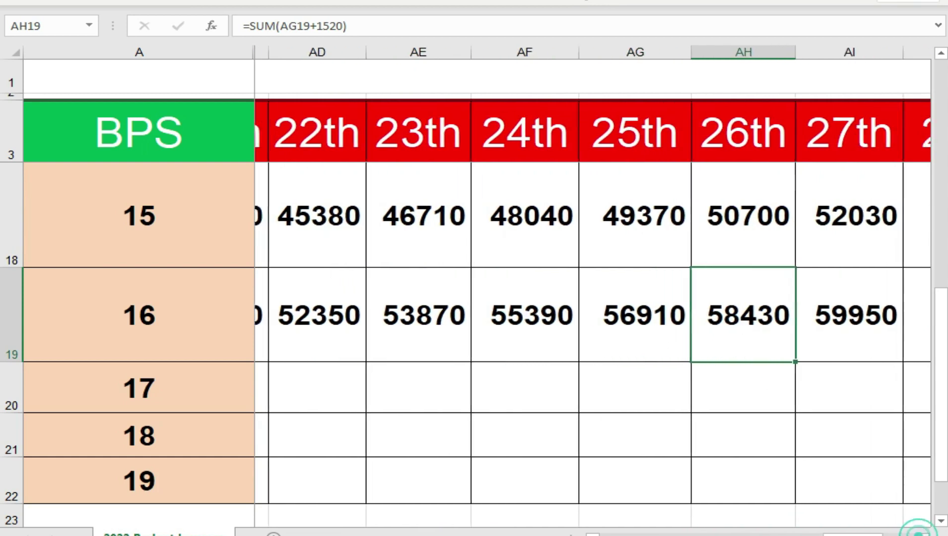
{"action": "scroll", "coordinate": [700, 404], "scroll_direction": "right", "scroll_amount": 1}
{"action": "left_click", "coordinate": [640, 316]}
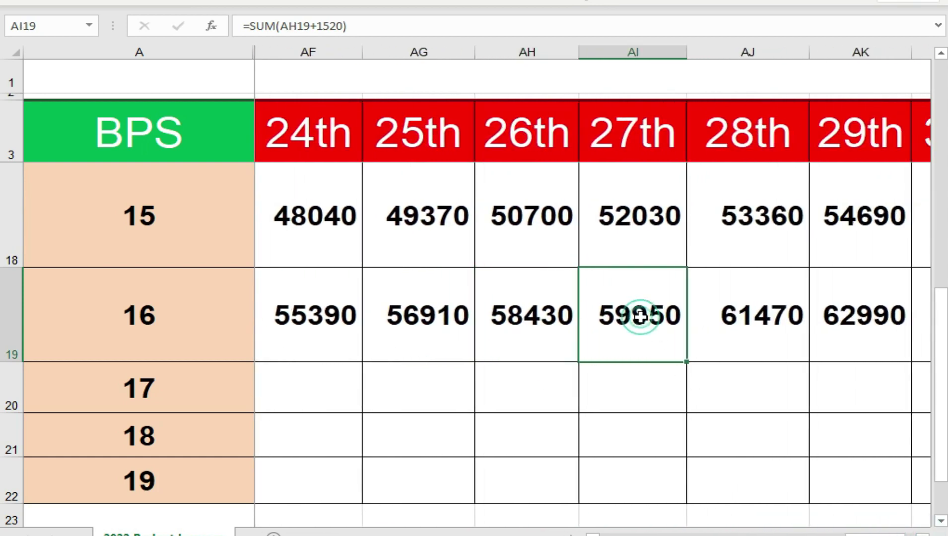
{"action": "left_click", "coordinate": [731, 345]}
{"action": "scroll", "coordinate": [704, 328], "scroll_direction": "right", "scroll_amount": 2}
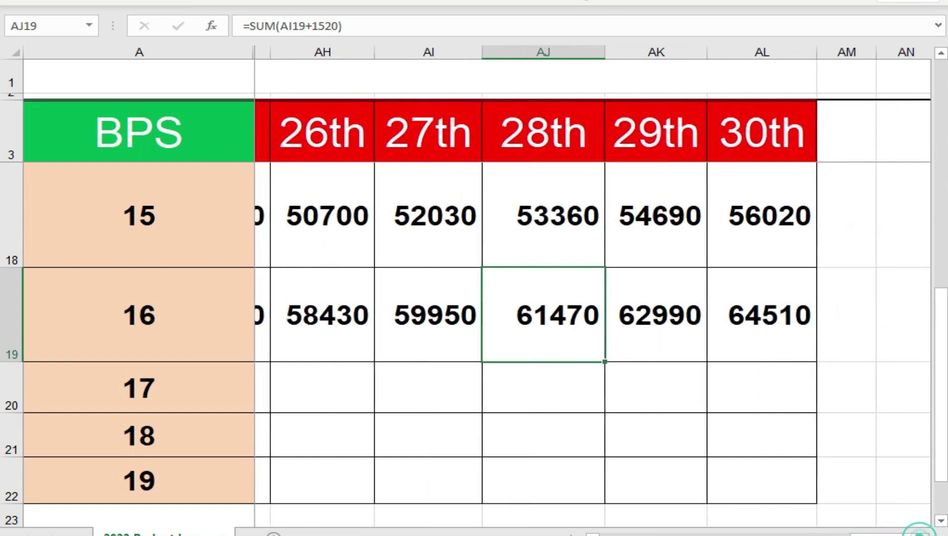
{"action": "left_click", "coordinate": [679, 311]}
{"action": "key", "text": "Right"}
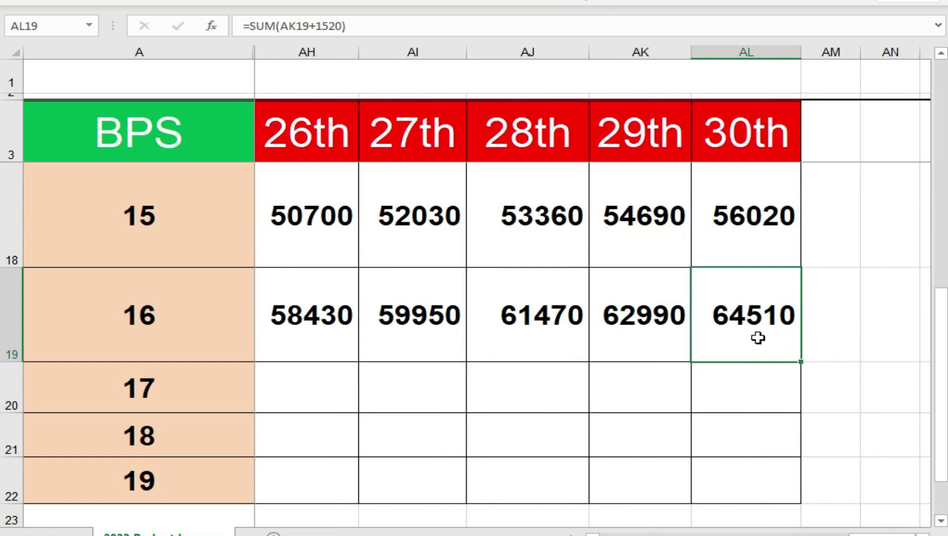
- Increase the heights of rows 20, 21 and 22, holding BPS 17, 18 and 19, by about half
{"action": "scroll", "coordinate": [591, 313], "scroll_direction": "left", "scroll_amount": 10}
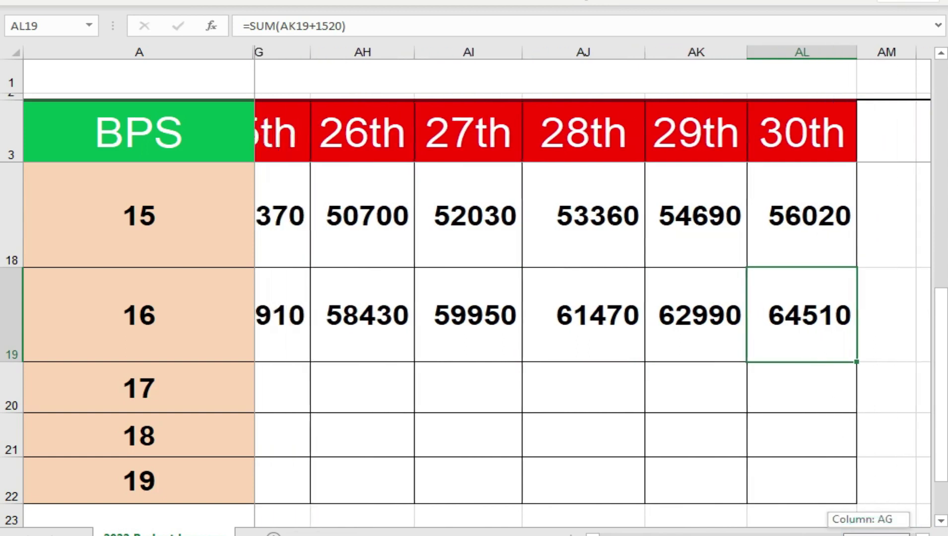
{"action": "scroll", "coordinate": [591, 313], "scroll_direction": "left", "scroll_amount": 7}
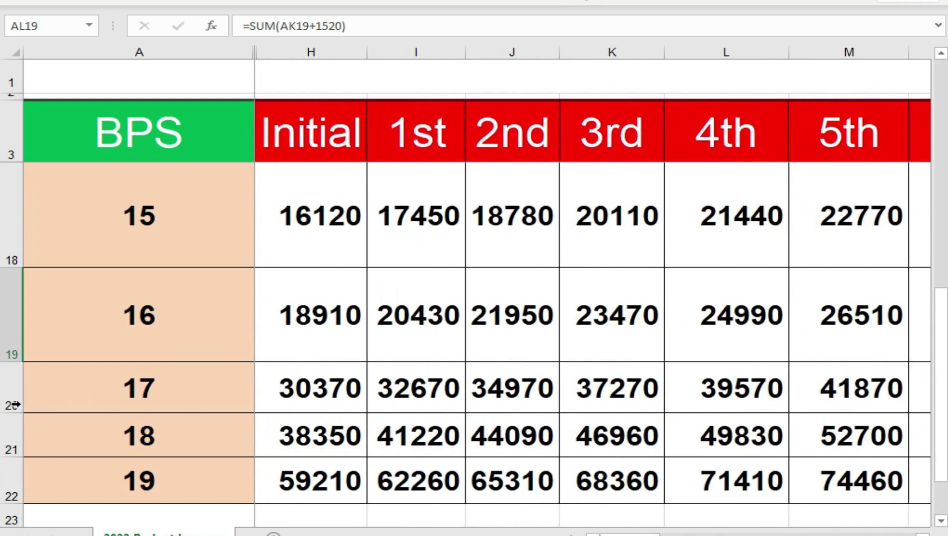
{"action": "scroll", "coordinate": [940, 525], "scroll_direction": "down", "scroll_amount": 1}
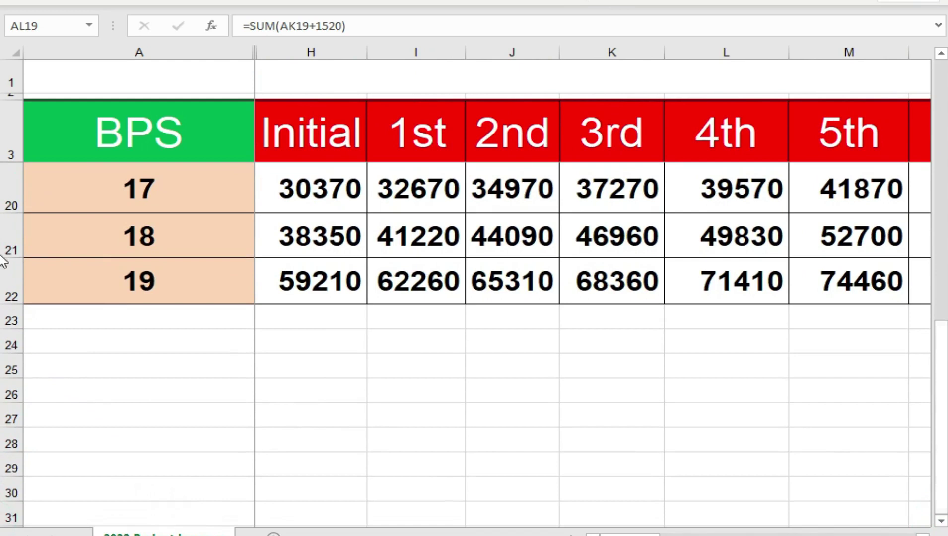
{"action": "left_click", "coordinate": [940, 53]}
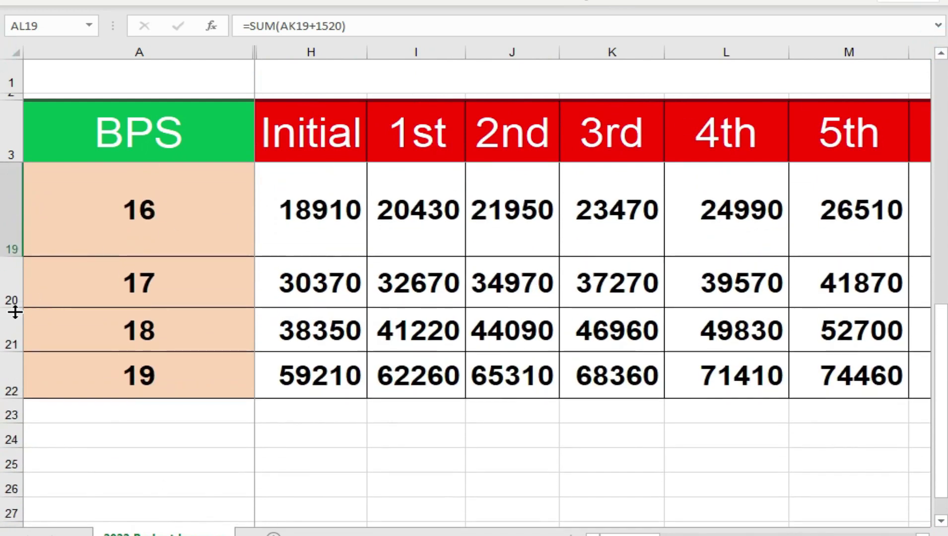
{"action": "left_click_drag", "start_coordinate": [12, 312], "coordinate": [12, 332]}
{"action": "mouse_move", "coordinate": [11, 381]}
{"action": "left_mouse_down"}
{"action": "mouse_move", "coordinate": [25, 377]}
{"action": "mouse_move", "coordinate": [10, 399]}
{"action": "left_mouse_up"}
{"action": "left_click_drag", "start_coordinate": [8, 445], "coordinate": [9, 474]}
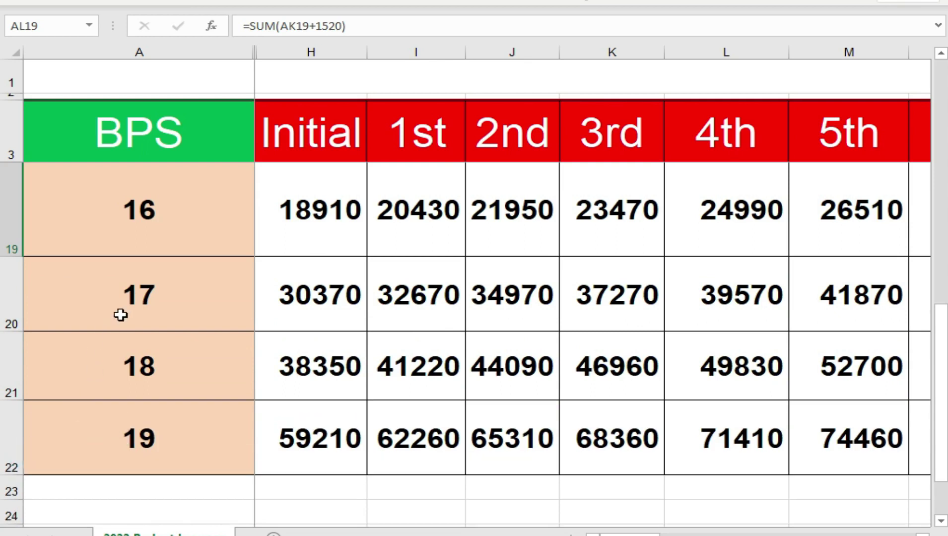
- Examine the BPS 17 pay amounts and their formulas from the Initial stage through the 20th stage
{"action": "left_click", "coordinate": [124, 311]}
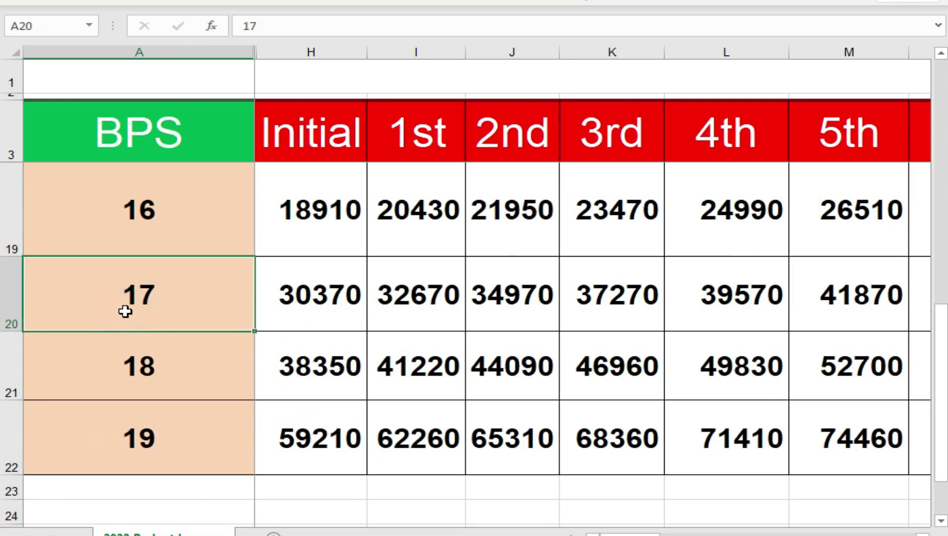
{"action": "key", "text": "Right"}
{"action": "key", "text": "Right"}
{"action": "key", "text": "Right"}
{"action": "key", "text": "Right"}
{"action": "key", "text": "Right"}
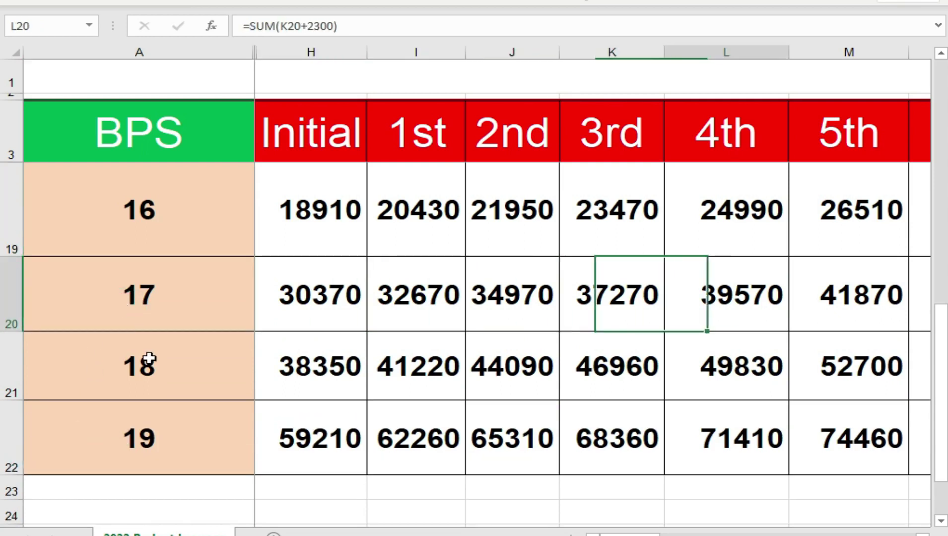
{"action": "key", "text": "Right"}
{"action": "key", "text": "Right"}
{"action": "key", "text": "Right"}
{"action": "key", "text": "Right"}
{"action": "key", "text": "Right"}
{"action": "key", "text": "Right"}
{"action": "key", "text": "Right"}
{"action": "key", "text": "Right"}
{"action": "key", "text": "Right"}
{"action": "key", "text": "Right"}
{"action": "key", "text": "Right"}
{"action": "key", "text": "Right"}
{"action": "key", "text": "Right"}
{"action": "key", "text": "Right"}
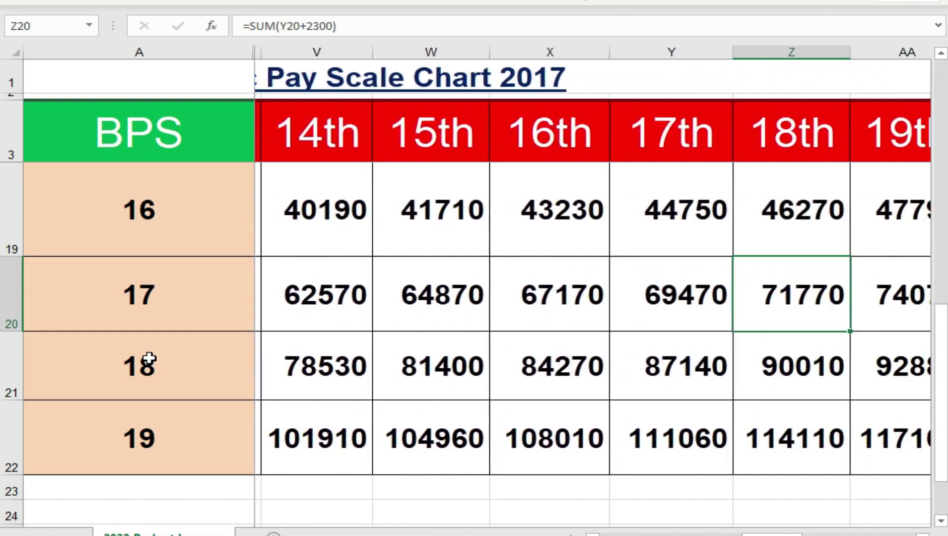
{"action": "key", "text": "Right"}
{"action": "key", "text": "Right"}
{"action": "key", "text": "Right"}
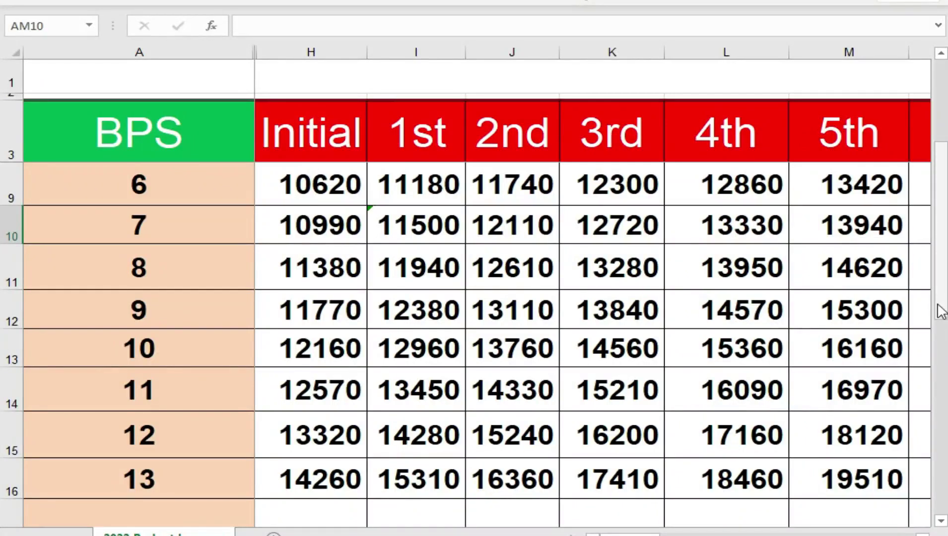
- Examine the BPS 1 pay amounts and their formulas in row 4 from the Initial stage through the 30th stage
{"action": "left_click_drag", "start_coordinate": [941, 311], "coordinate": [943, 281]}
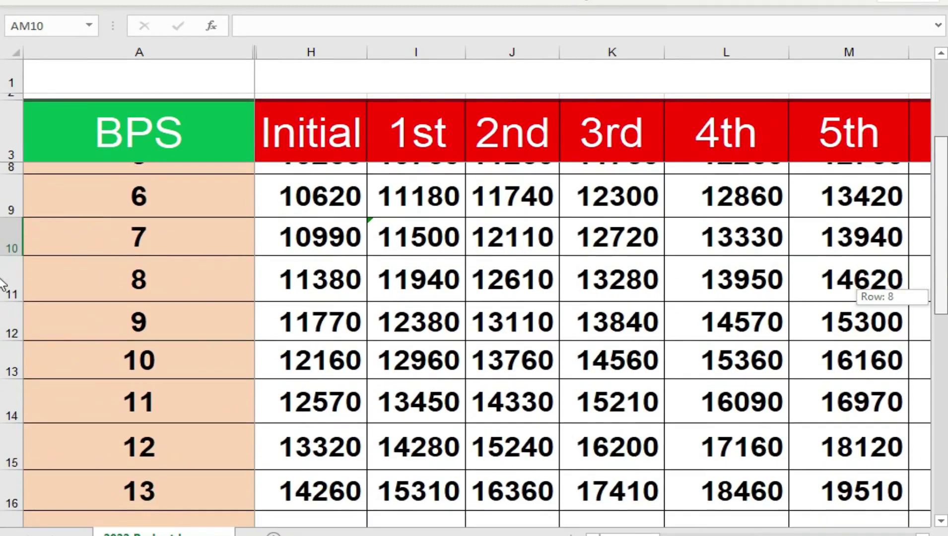
{"action": "left_click_drag", "start_coordinate": [2, 283], "coordinate": [399, 245]}
{"action": "left_click", "coordinate": [348, 199]}
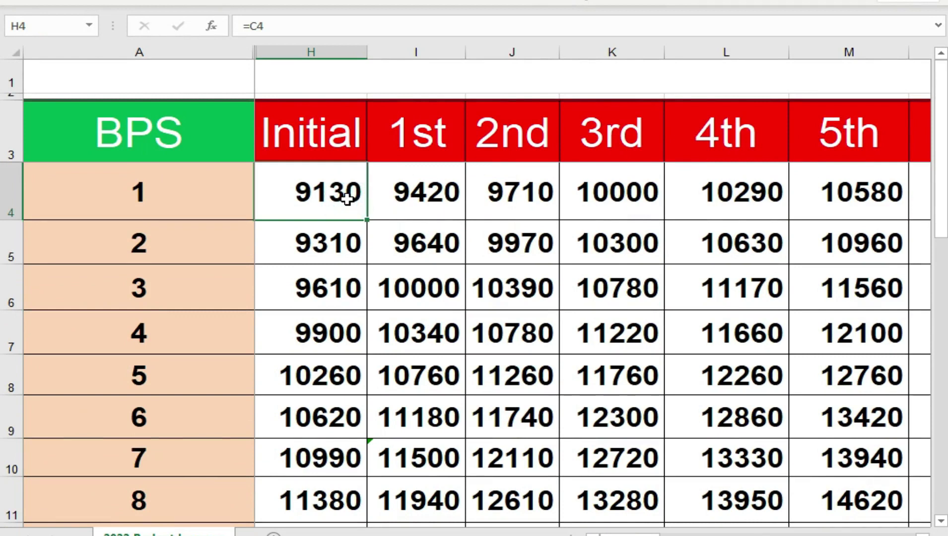
{"action": "key", "text": "Right"}
{"action": "key", "text": "Right"}
{"action": "key", "text": "Right"}
{"action": "key", "text": "Right"}
{"action": "key", "text": "Right"}
{"action": "key", "text": "Right"}
{"action": "key", "text": "Right"}
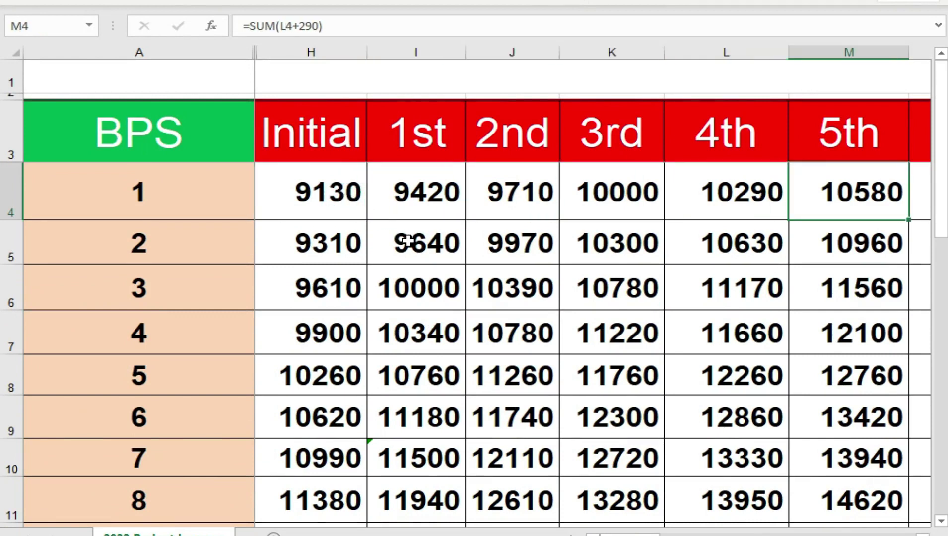
{"action": "key", "text": "Right"}
{"action": "key", "text": "Right"}
{"action": "key", "text": "Right"}
{"action": "key", "text": "Right"}
{"action": "key", "text": "Right"}
{"action": "key", "text": "Right"}
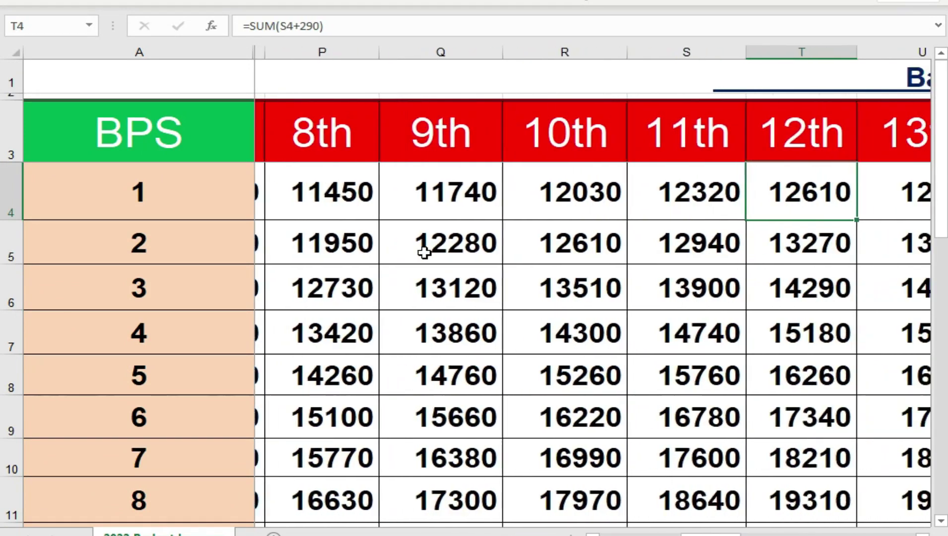
{"action": "key", "text": "Right"}
{"action": "key", "text": "Right"}
{"action": "key", "text": "Right"}
{"action": "key", "text": "Right"}
{"action": "key", "text": "Right"}
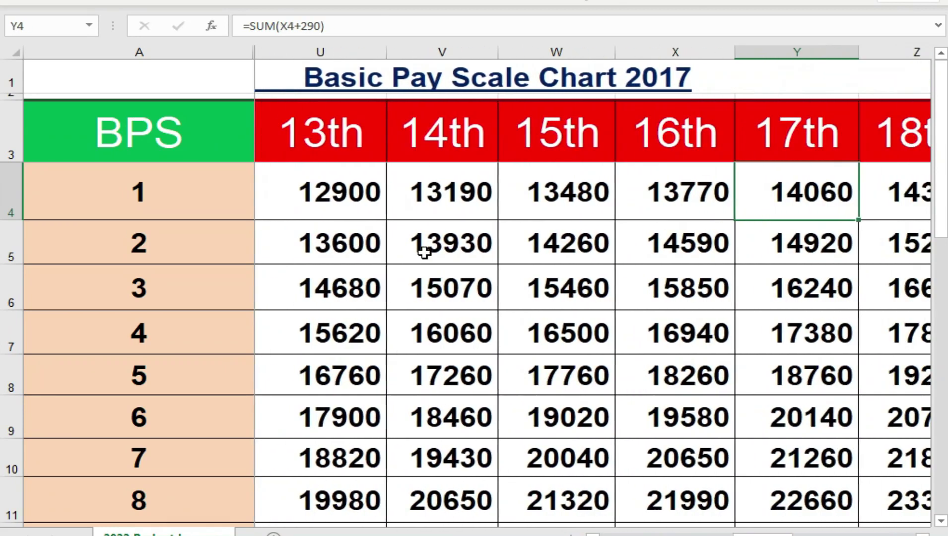
{"action": "key", "text": "Right"}
{"action": "key", "text": "Right"}
{"action": "key", "text": "Right"}
{"action": "key", "text": "Right"}
{"action": "key", "text": "Right"}
{"action": "key", "text": "Right"}
{"action": "key", "text": "Right"}
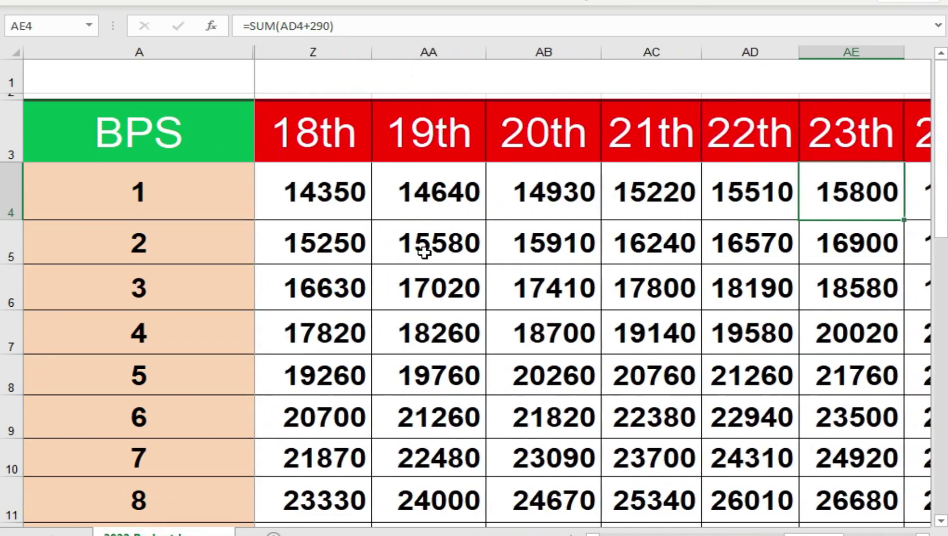
{"action": "key", "text": "Right"}
{"action": "key", "text": "Right"}
{"action": "key", "text": "Right"}
{"action": "key", "text": "Right"}
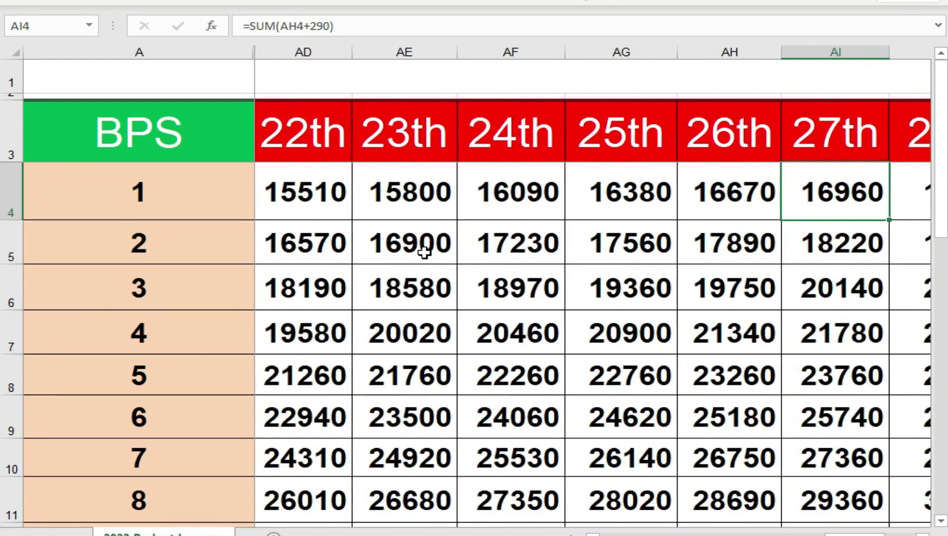
{"action": "key", "text": "Right"}
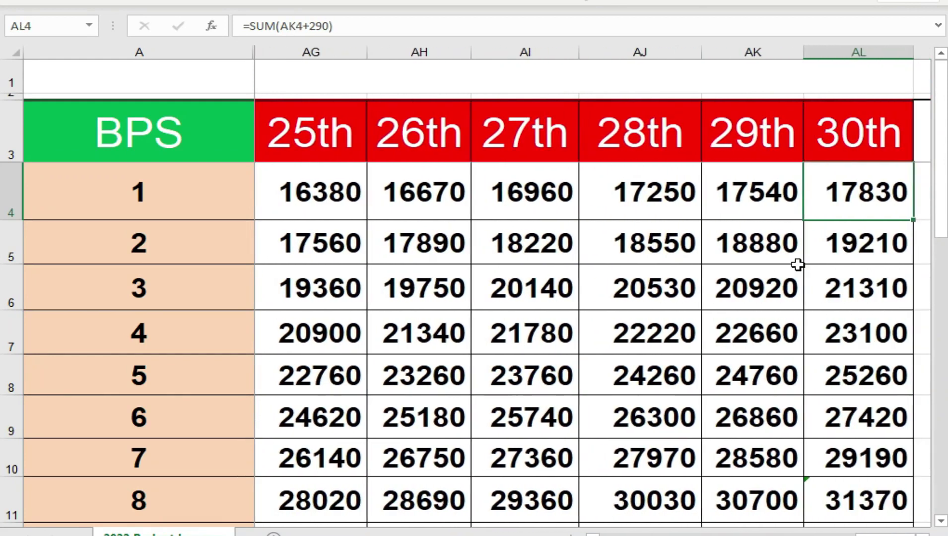
- Examine the BPS 7 pay amounts and their formulas in row 10 from the Initial stage through the 26th stage
{"action": "mouse_move", "coordinate": [941, 166]}
{"action": "left_mouse_down"}
{"action": "mouse_move", "coordinate": [939, 154]}
{"action": "mouse_move", "coordinate": [940, 168]}
{"action": "left_mouse_up"}
{"action": "left_click_drag", "start_coordinate": [908, 533], "coordinate": [888, 531]}
{"action": "left_click_drag", "start_coordinate": [943, 184], "coordinate": [10, 256]}
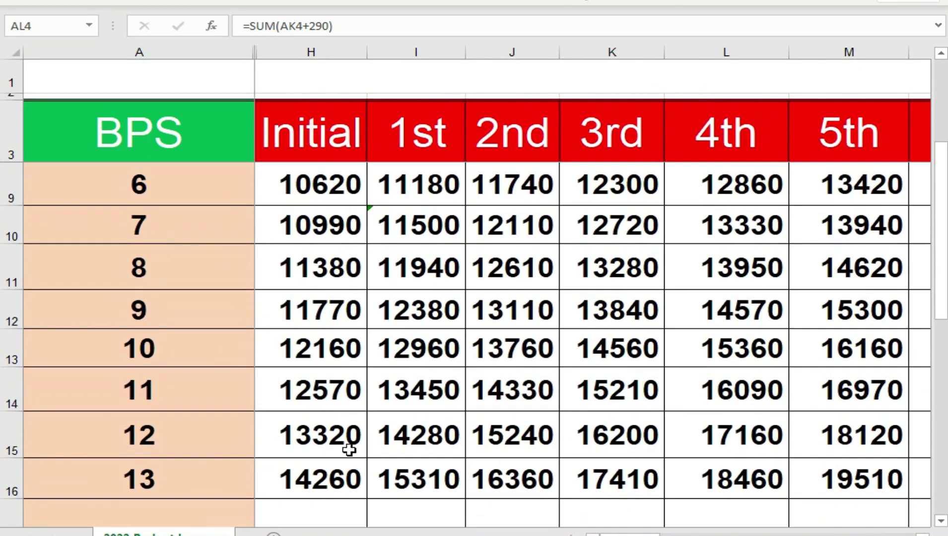
{"action": "left_click", "coordinate": [321, 232]}
{"action": "key", "text": "Right"}
{"action": "key", "text": "Right"}
{"action": "key", "text": "Right"}
{"action": "key", "text": "Right"}
{"action": "key", "text": "Right"}
{"action": "key", "text": "Right"}
{"action": "key", "text": "Right"}
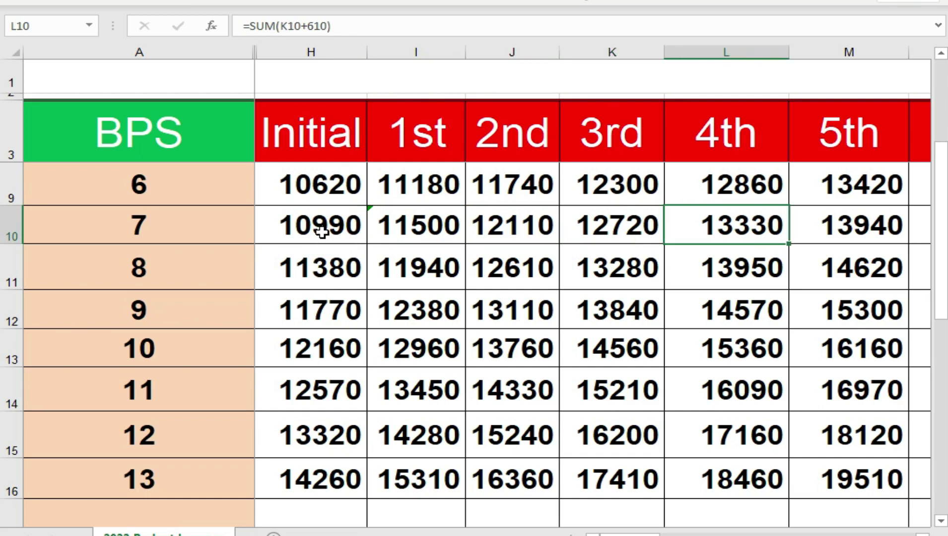
{"action": "key", "text": "Right"}
{"action": "key", "text": "Right"}
{"action": "key", "text": "Right"}
{"action": "key", "text": "Right"}
{"action": "key", "text": "Right"}
{"action": "key", "text": "Right"}
{"action": "key", "text": "Right"}
{"action": "key", "text": "Right"}
{"action": "key", "text": "Right"}
{"action": "key", "text": "Right"}
{"action": "key", "text": "Right"}
{"action": "key", "text": "Right"}
{"action": "key", "text": "Right"}
{"action": "key", "text": "Right"}
{"action": "key", "text": "Right"}
{"action": "key", "text": "Right"}
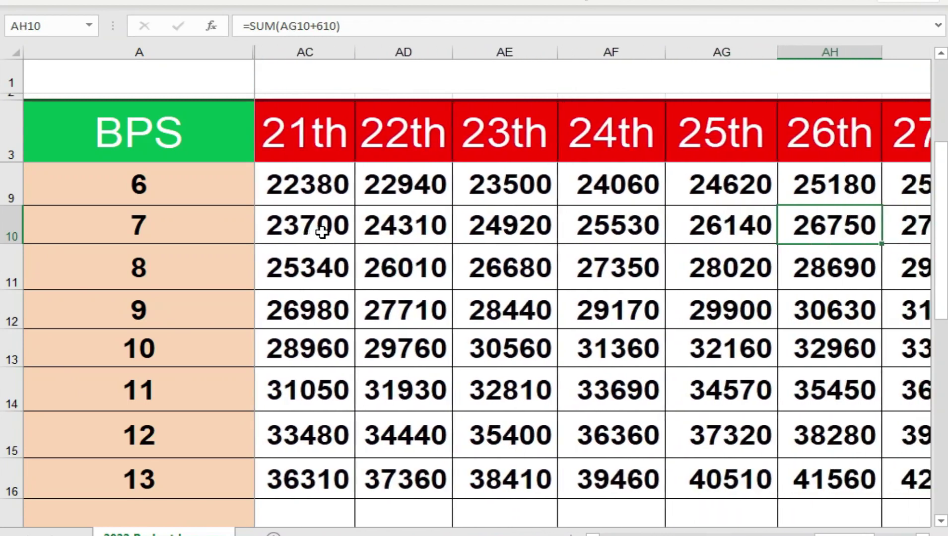